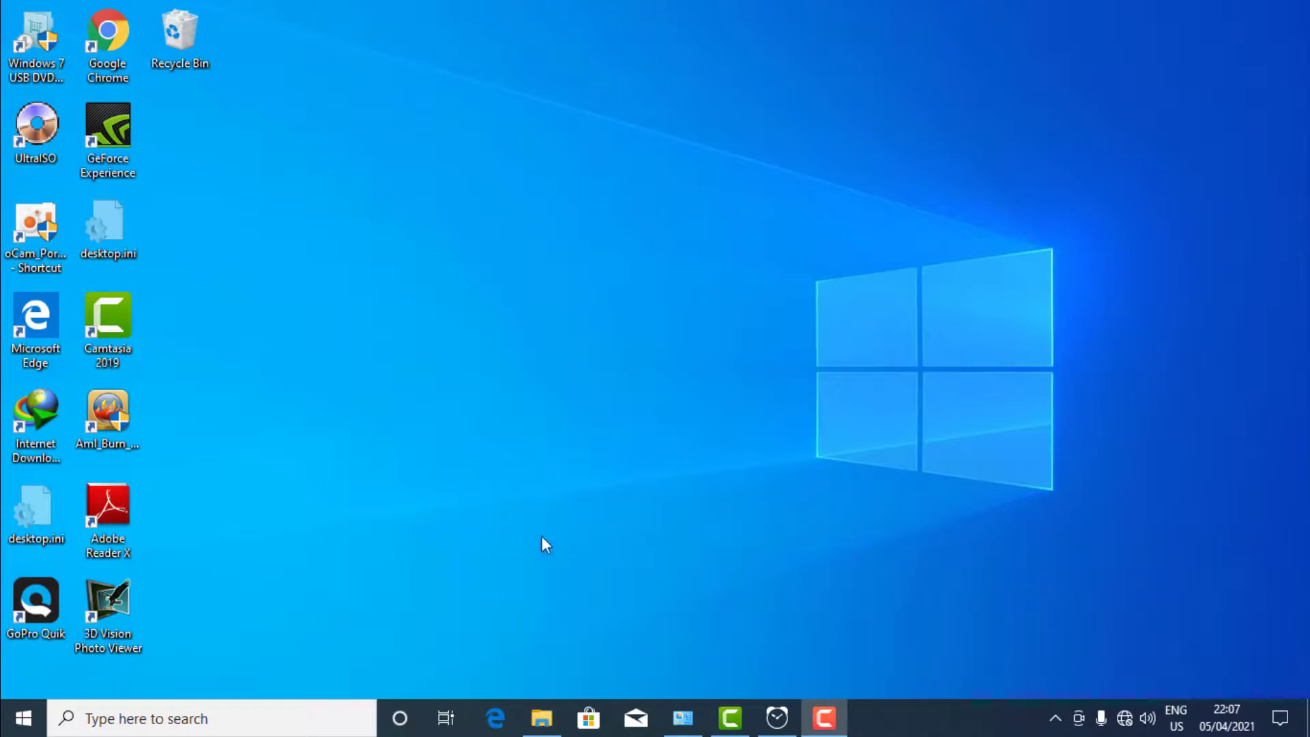
# Examine the detailed video properties of GOPR4895.MP4 in the 1080 60fps folder, including its resolution, frame rate and size.
pyautogui.click(542, 718)
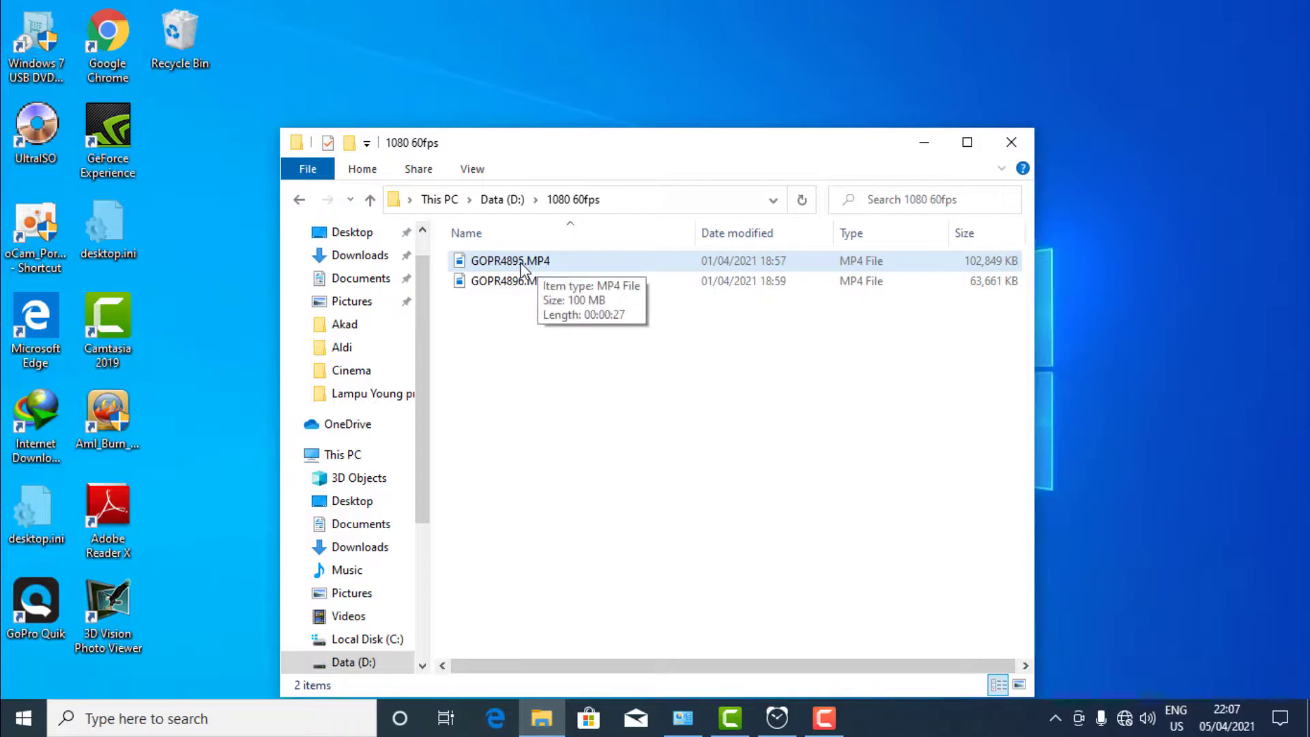
pyautogui.rightClick(521, 266)
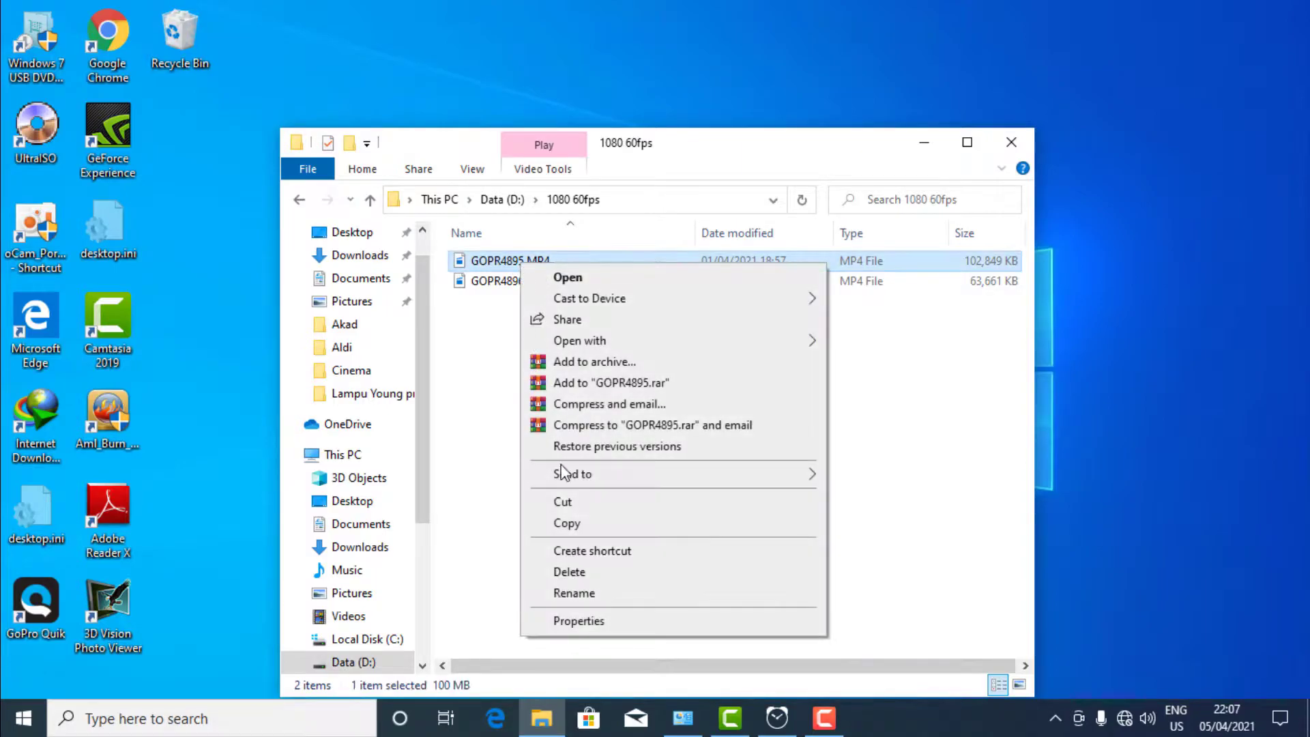
pyautogui.click(596, 620)
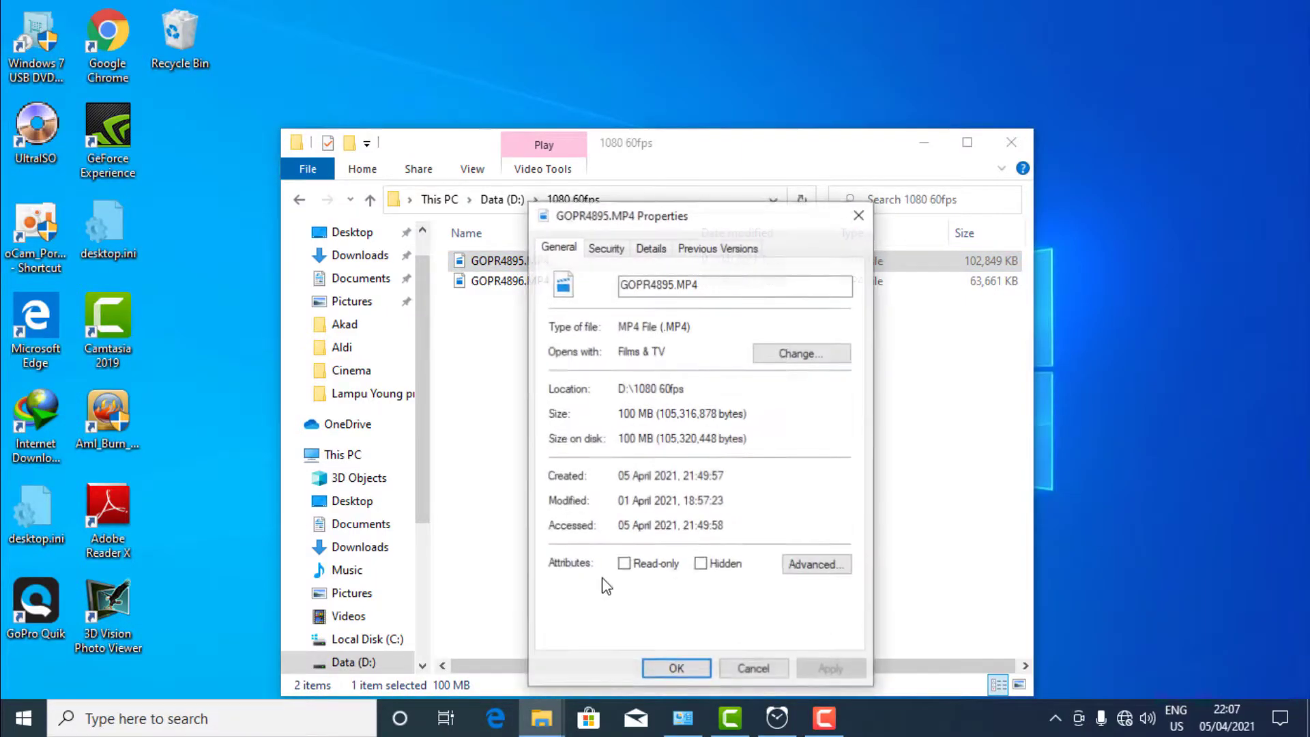
pyautogui.click(651, 250)
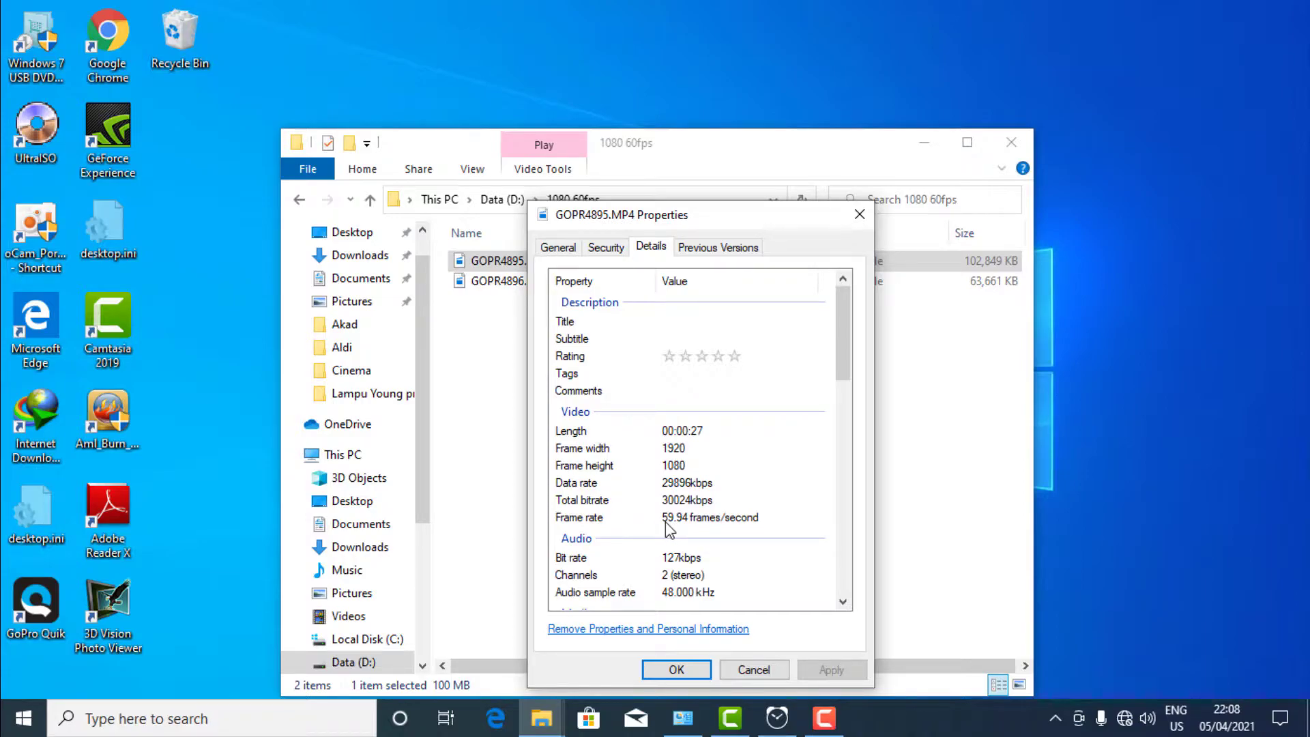
pyautogui.scroll(-10, 696, 526)
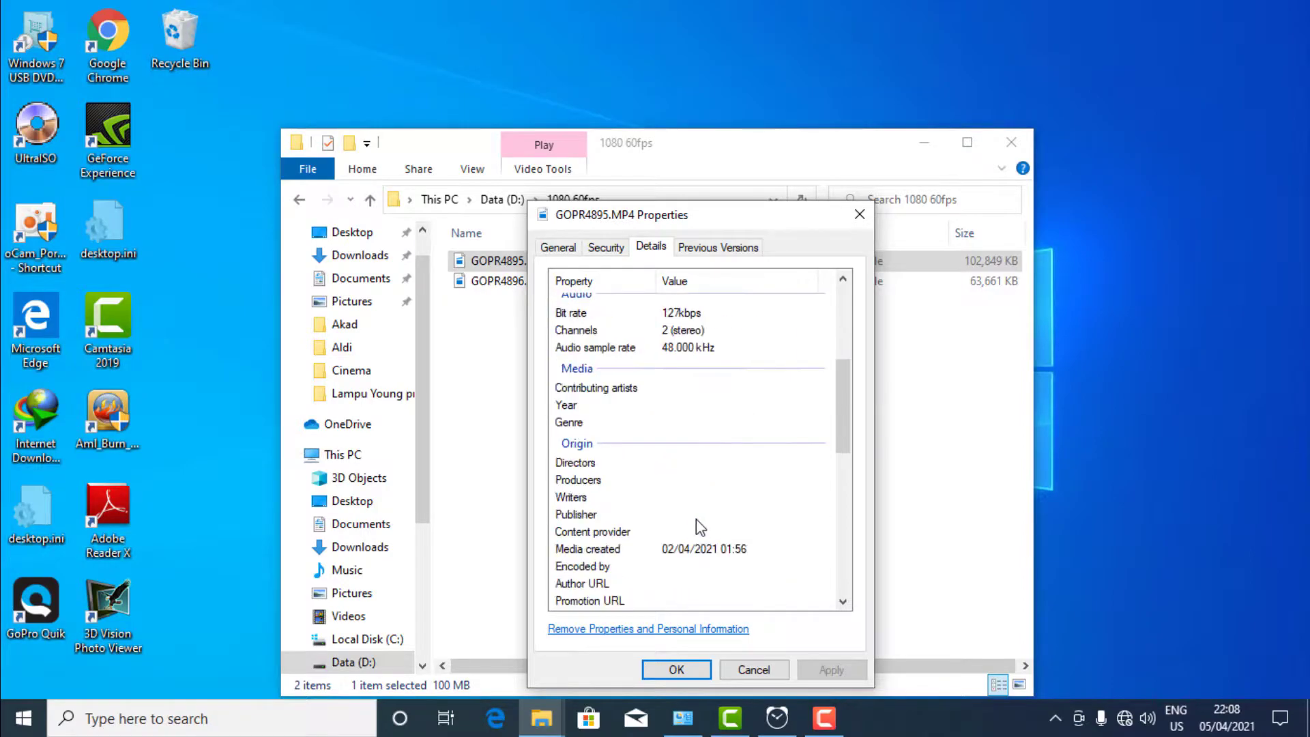
pyautogui.click(703, 488)
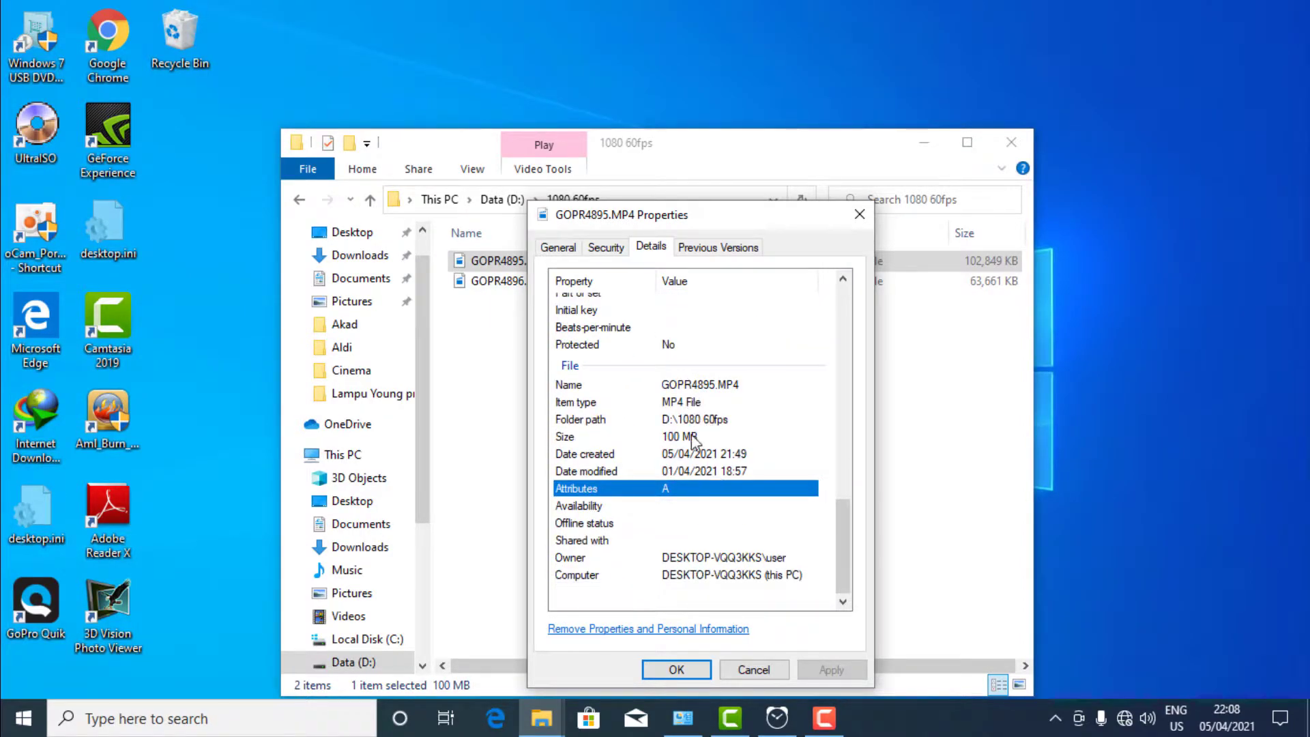
pyautogui.scroll(1, 703, 434)
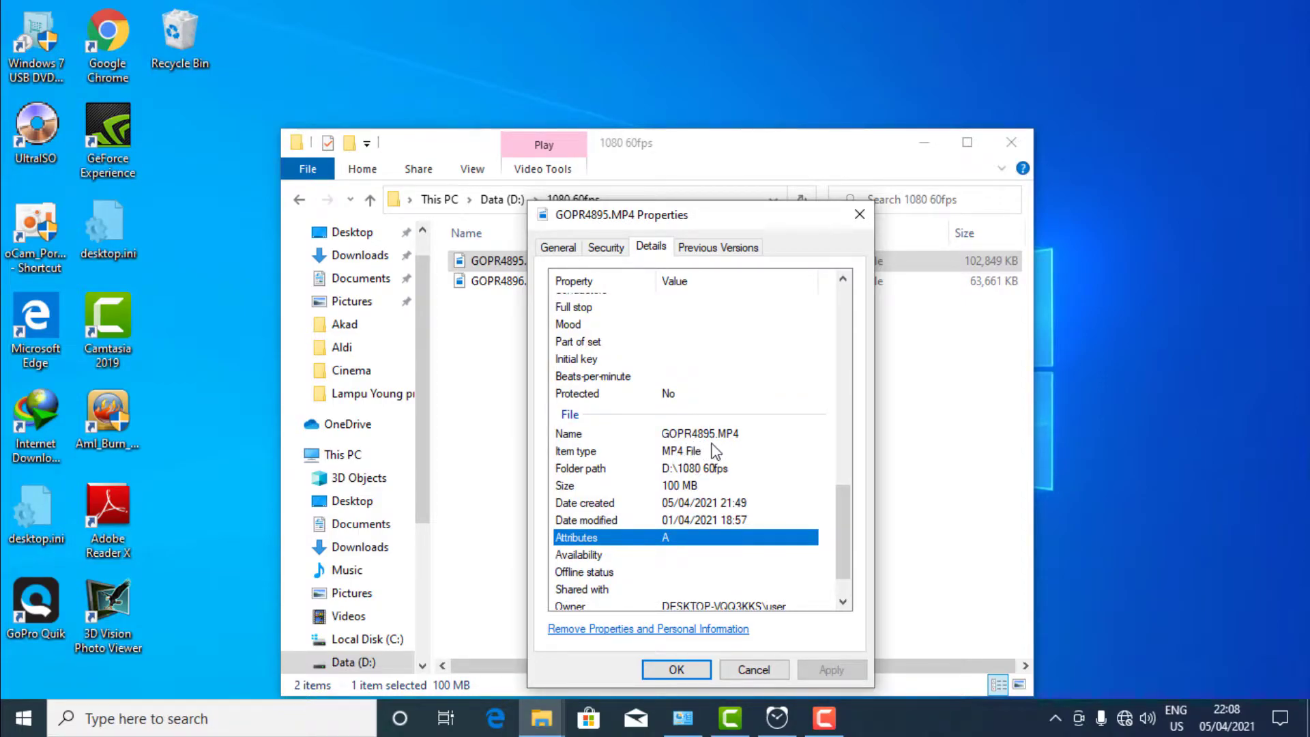
pyautogui.click(860, 215)
# Examine the detailed video properties of GOPR4896.MP4, then put the folder window away.
pyautogui.click(529, 283)
pyautogui.rightClick(527, 283)
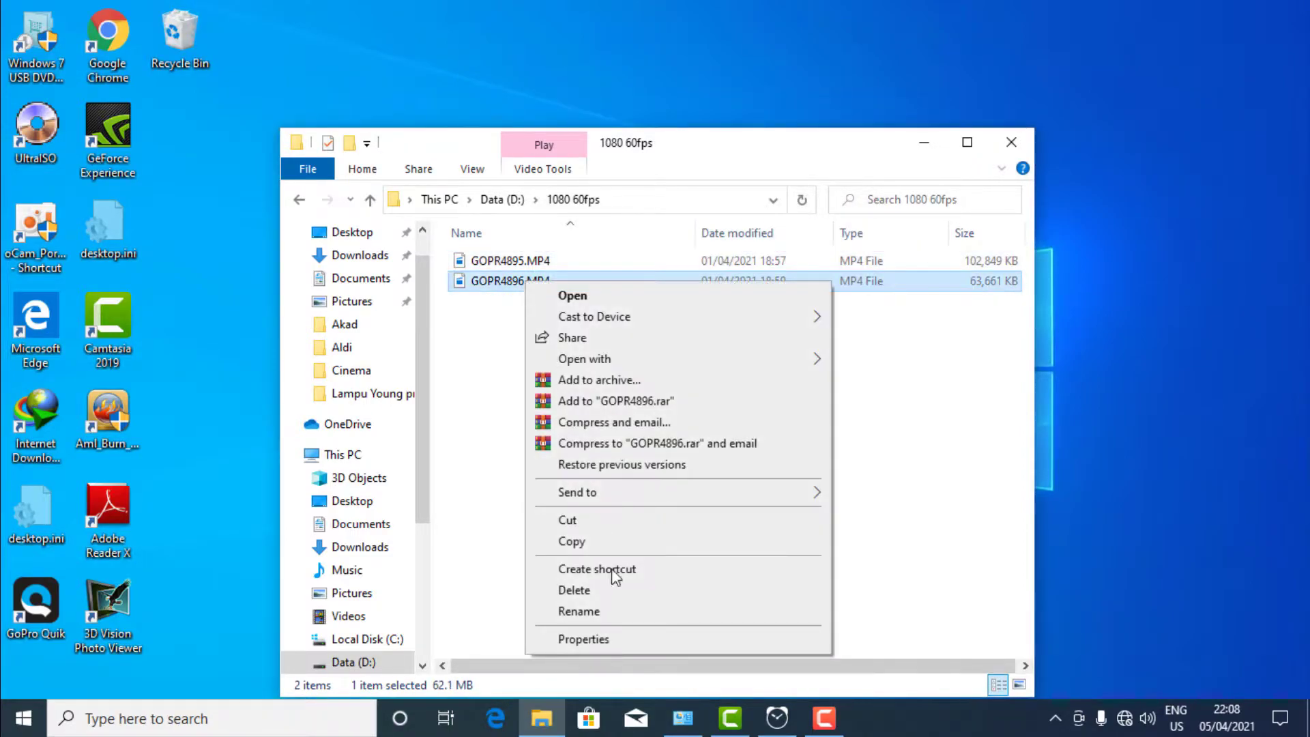
pyautogui.click(614, 636)
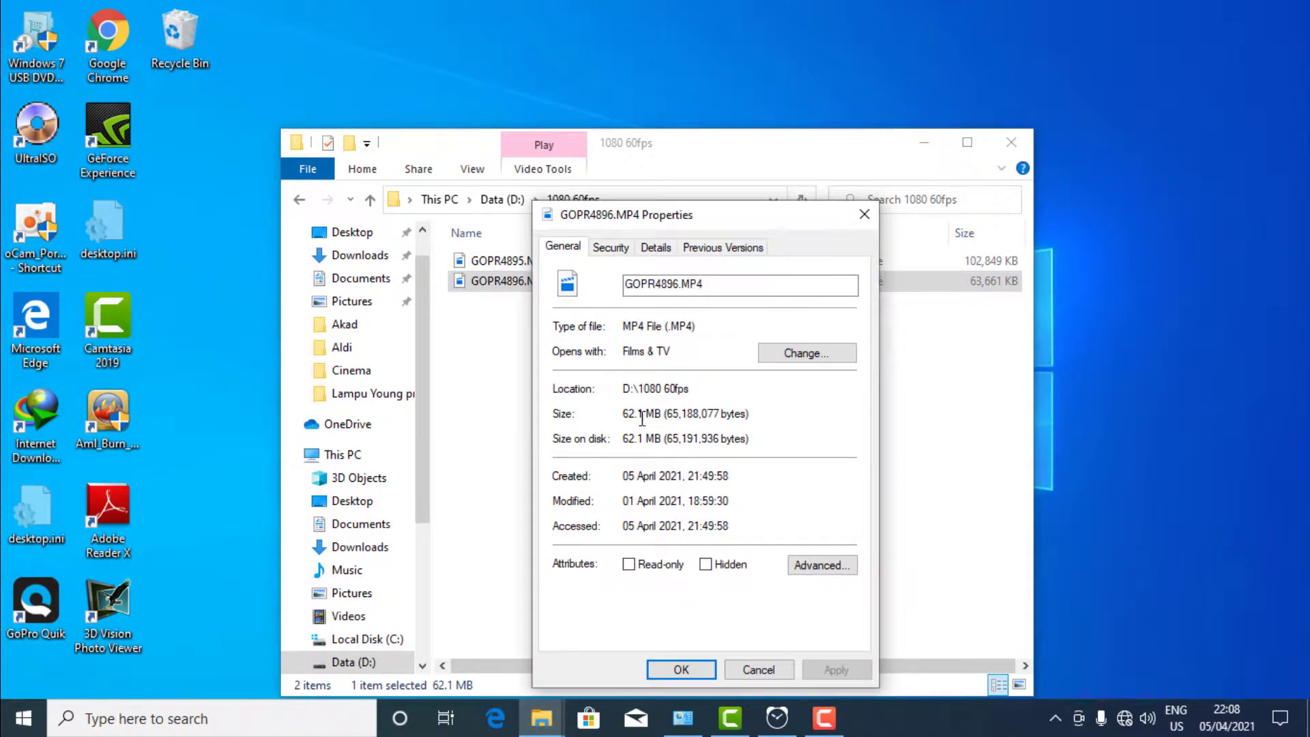
pyautogui.click(655, 247)
pyautogui.scroll(-2, 754, 503)
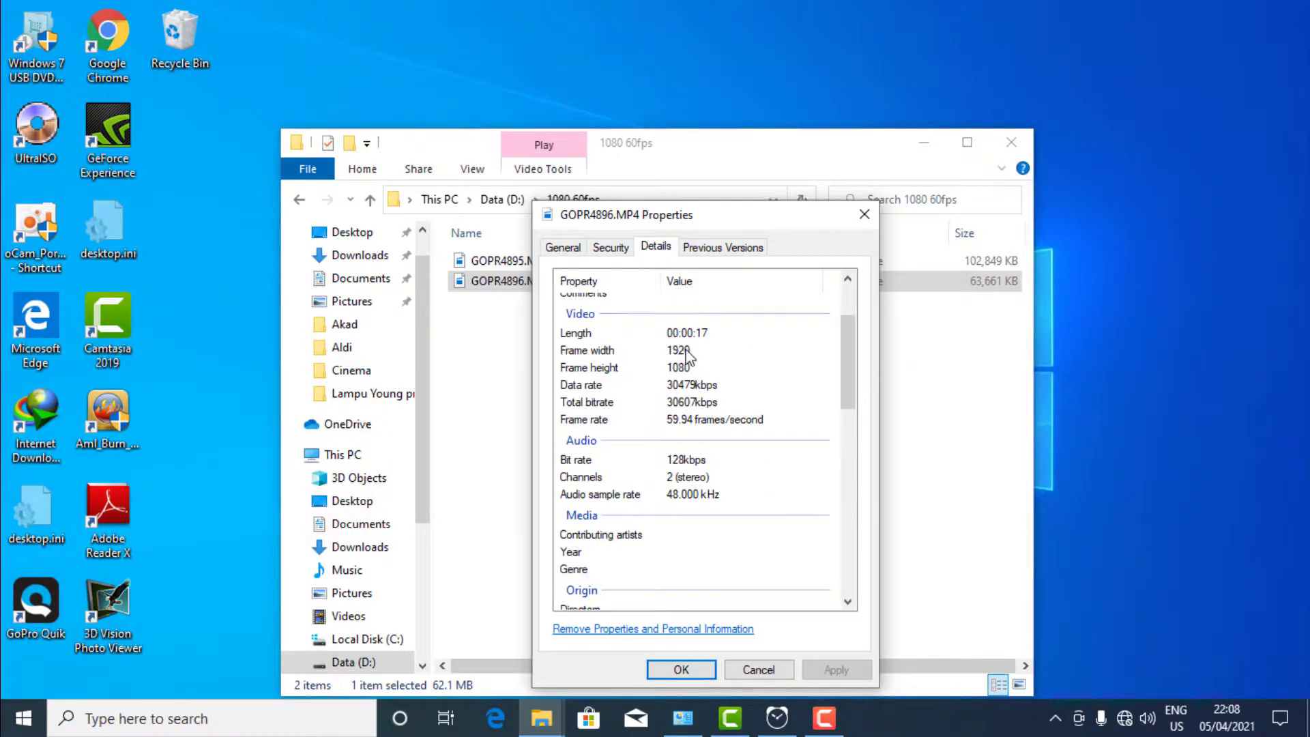
pyautogui.scroll(-12, 703, 437)
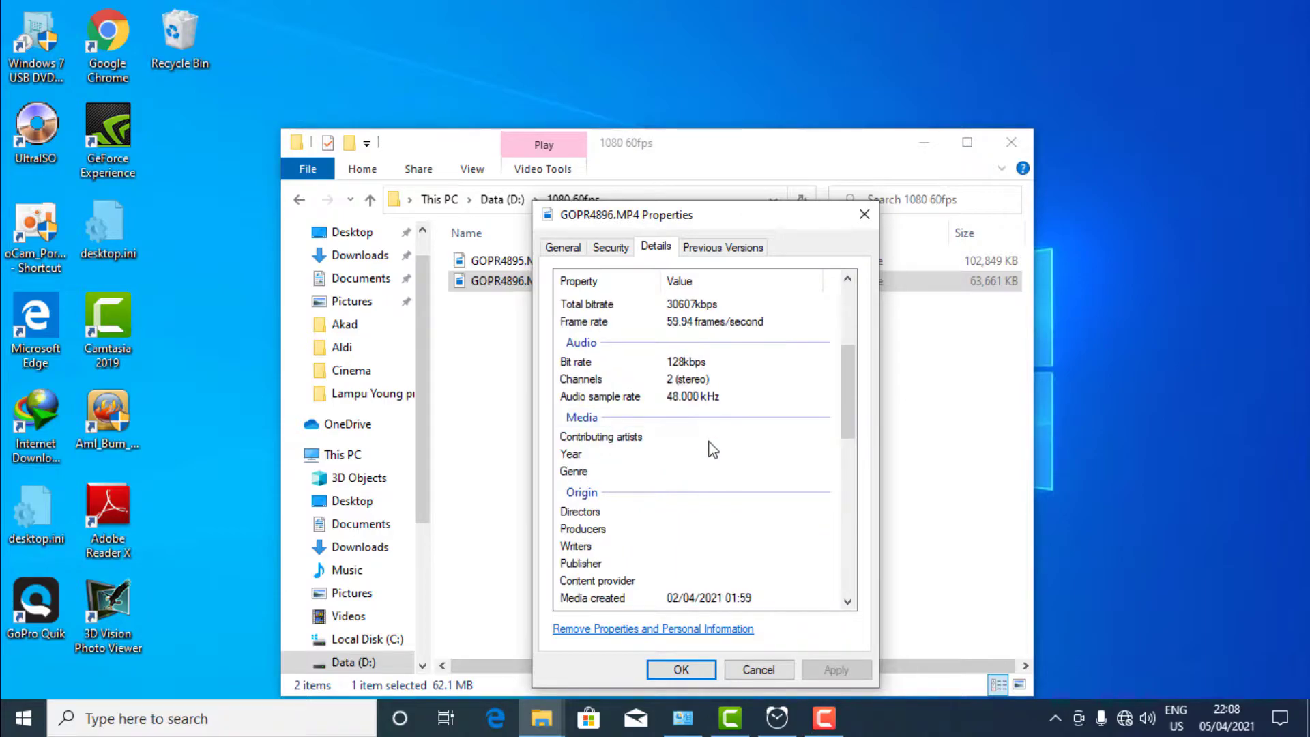
pyautogui.scroll(-1, 714, 451)
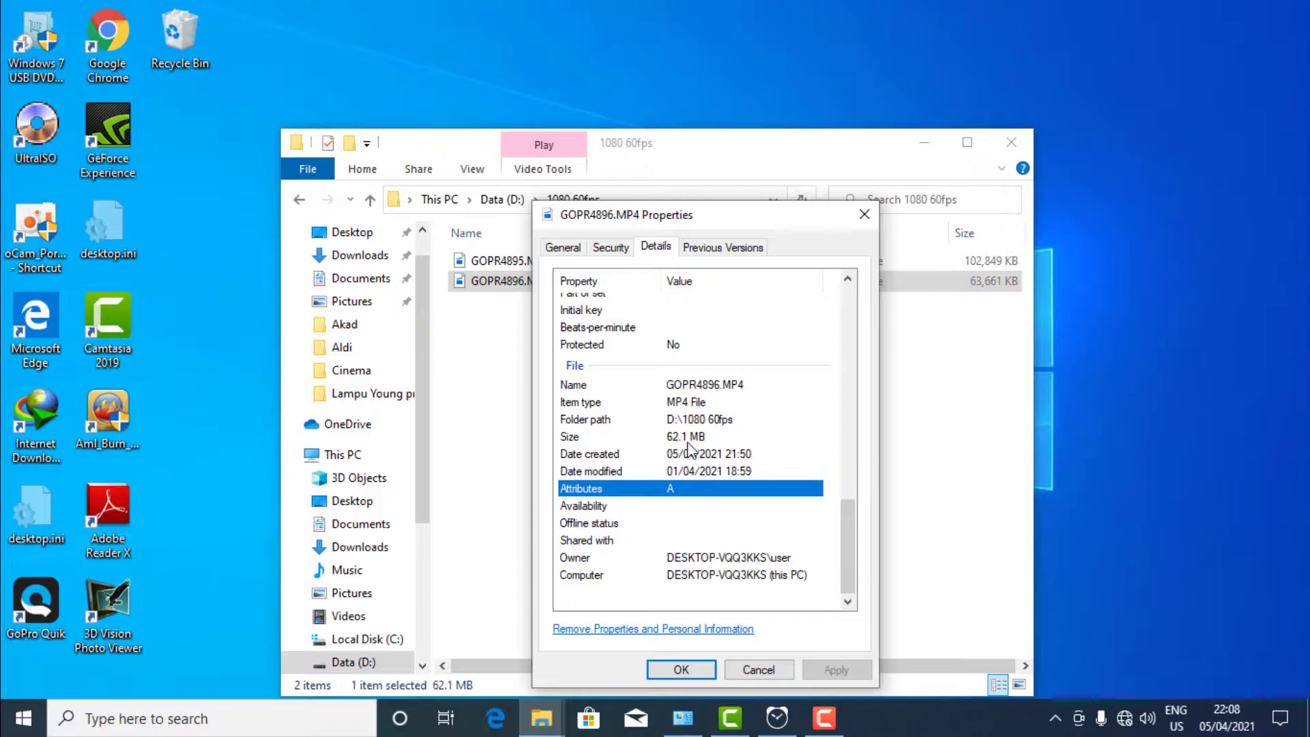
pyautogui.click(865, 215)
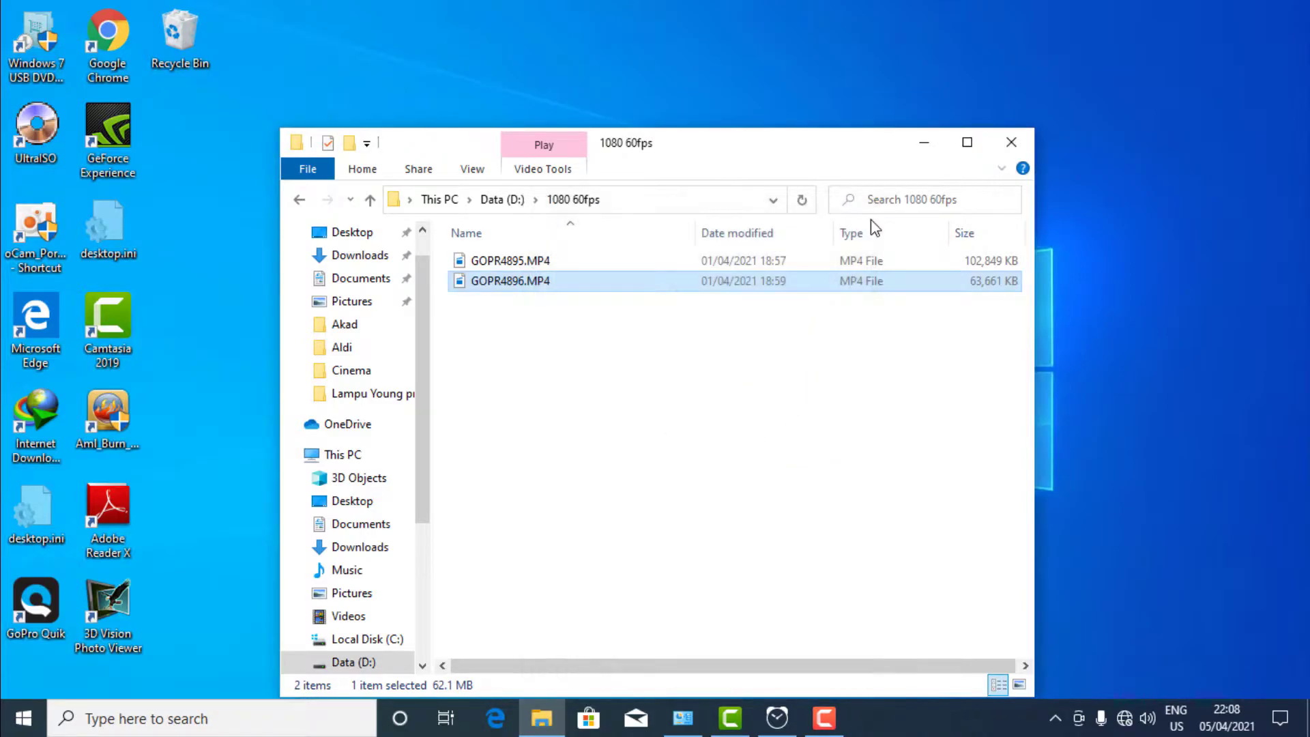
pyautogui.click(927, 147)
# Look briefly at the empty Camtasia project, then examine the computer's processor and installed memory in the Windows System information.
pyautogui.click(730, 716)
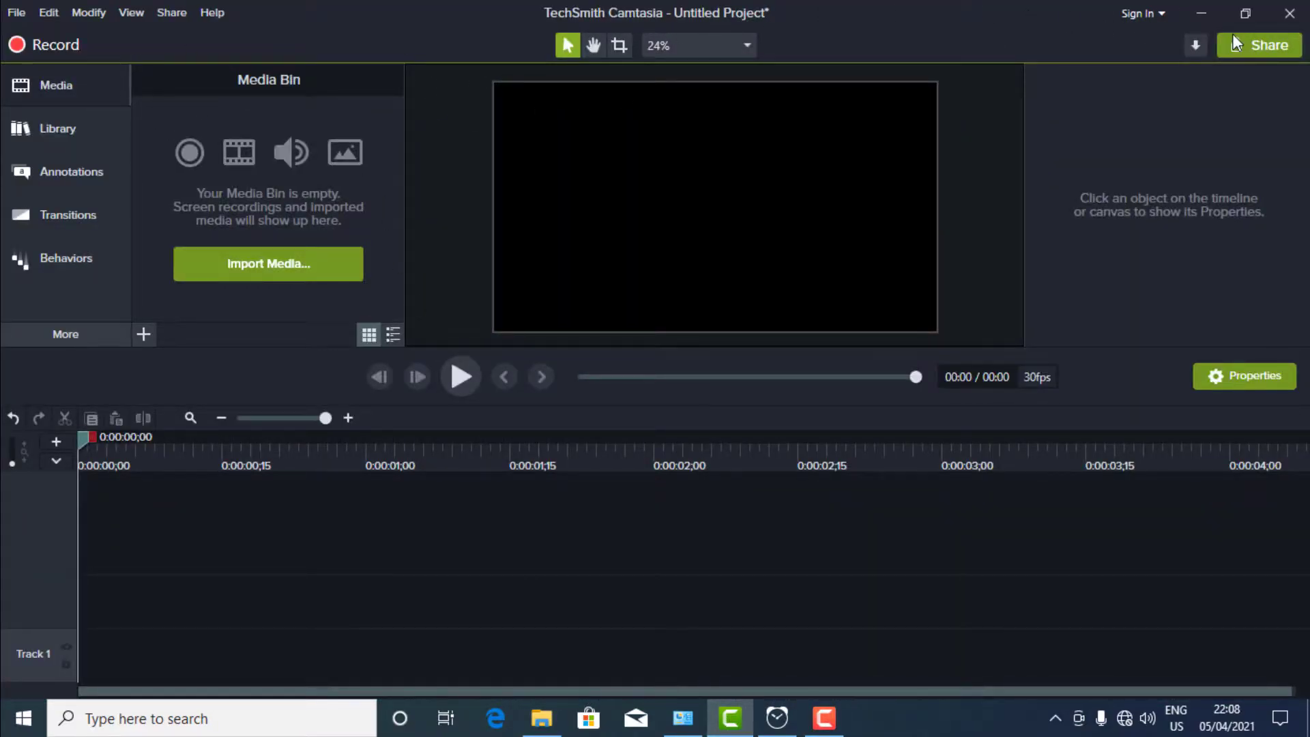
pyautogui.click(1202, 14)
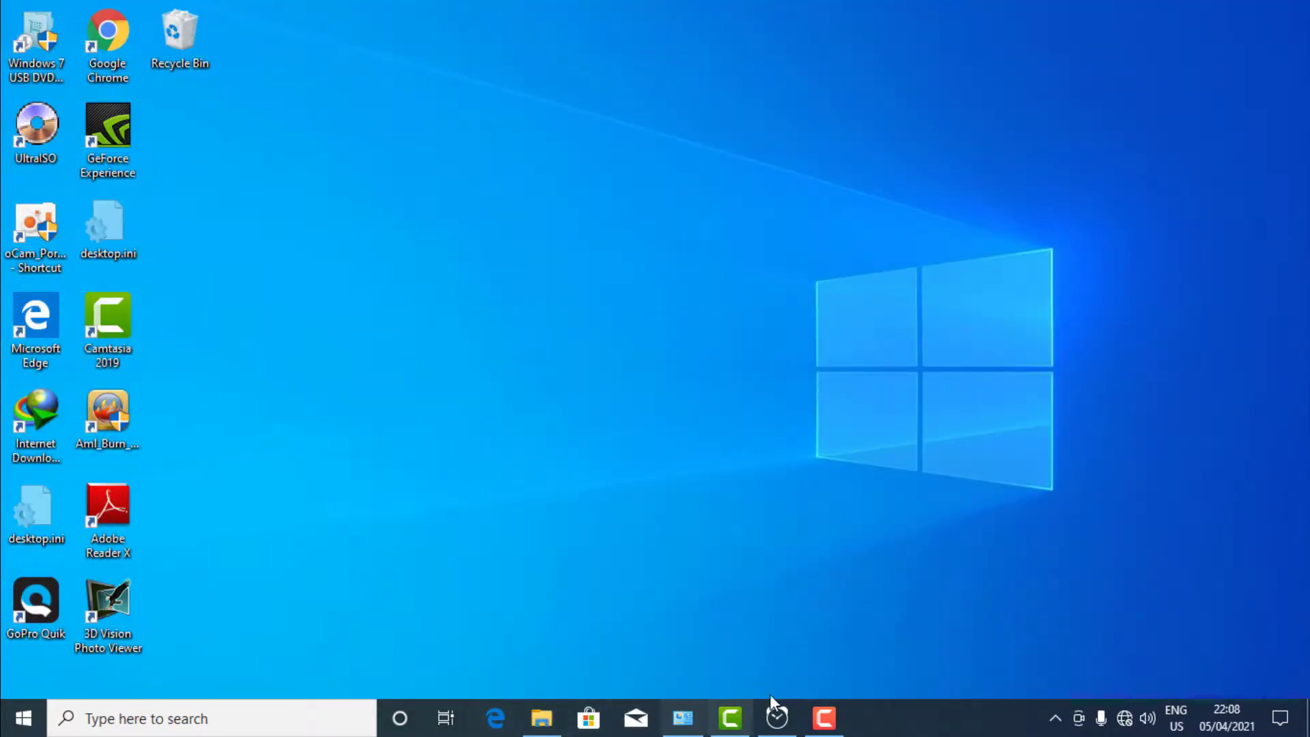
pyautogui.click(683, 718)
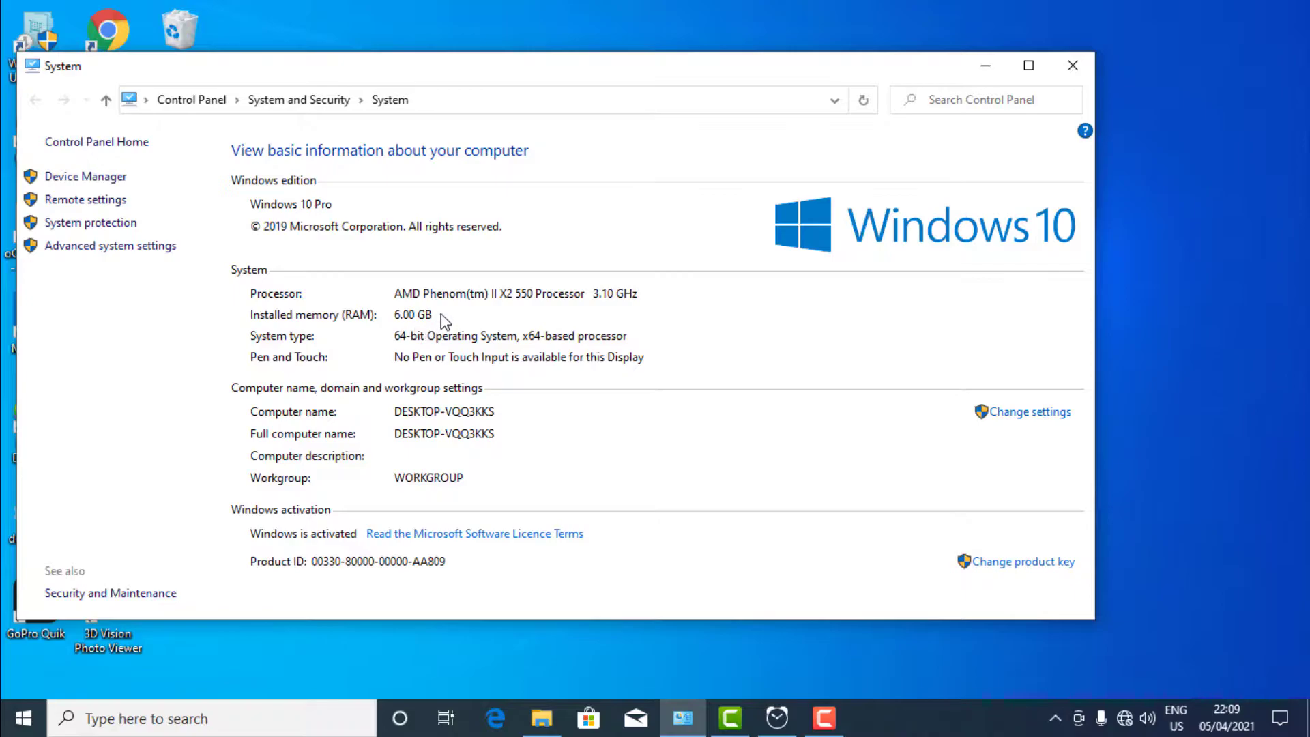
pyautogui.click(985, 67)
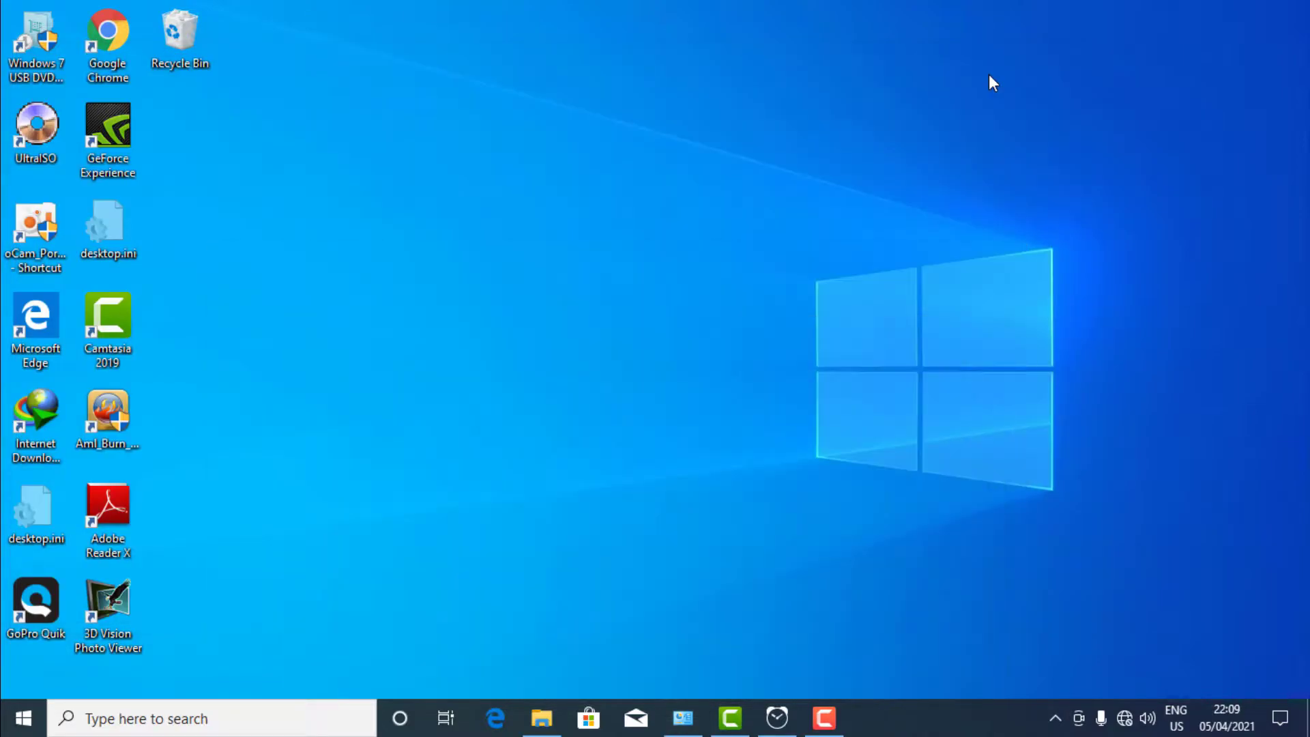
# Examine the graphics card's name and memory size in the running GPU-Z utility, then minimize it.
pyautogui.click(1055, 718)
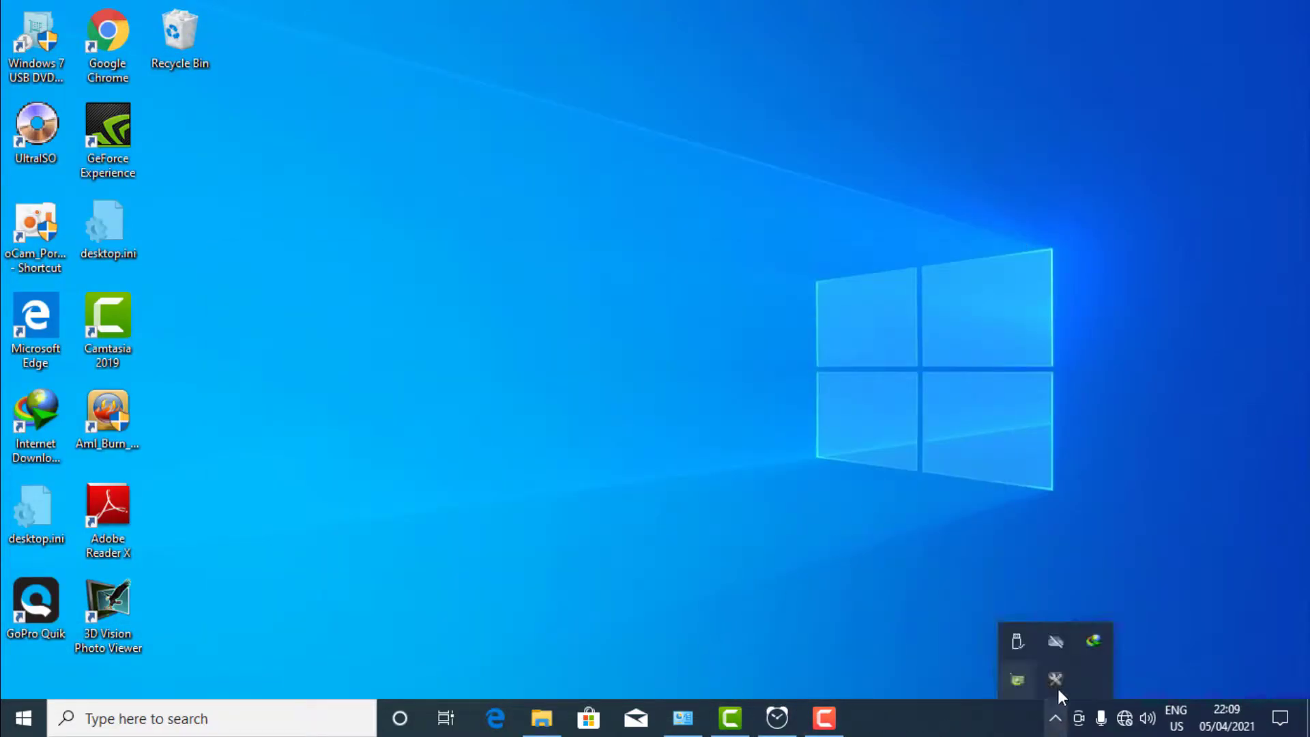
pyautogui.click(1017, 680)
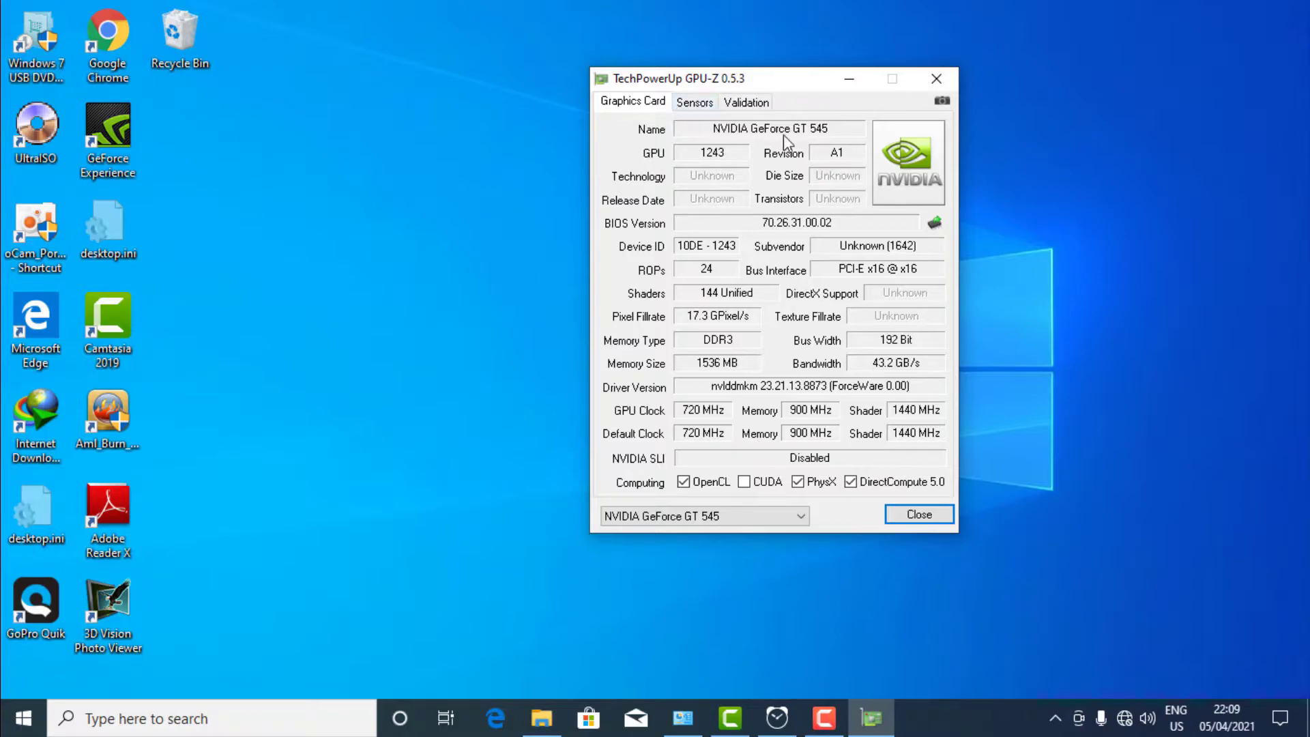
pyautogui.moveTo(812, 139)
pyautogui.moveTo(703, 377)
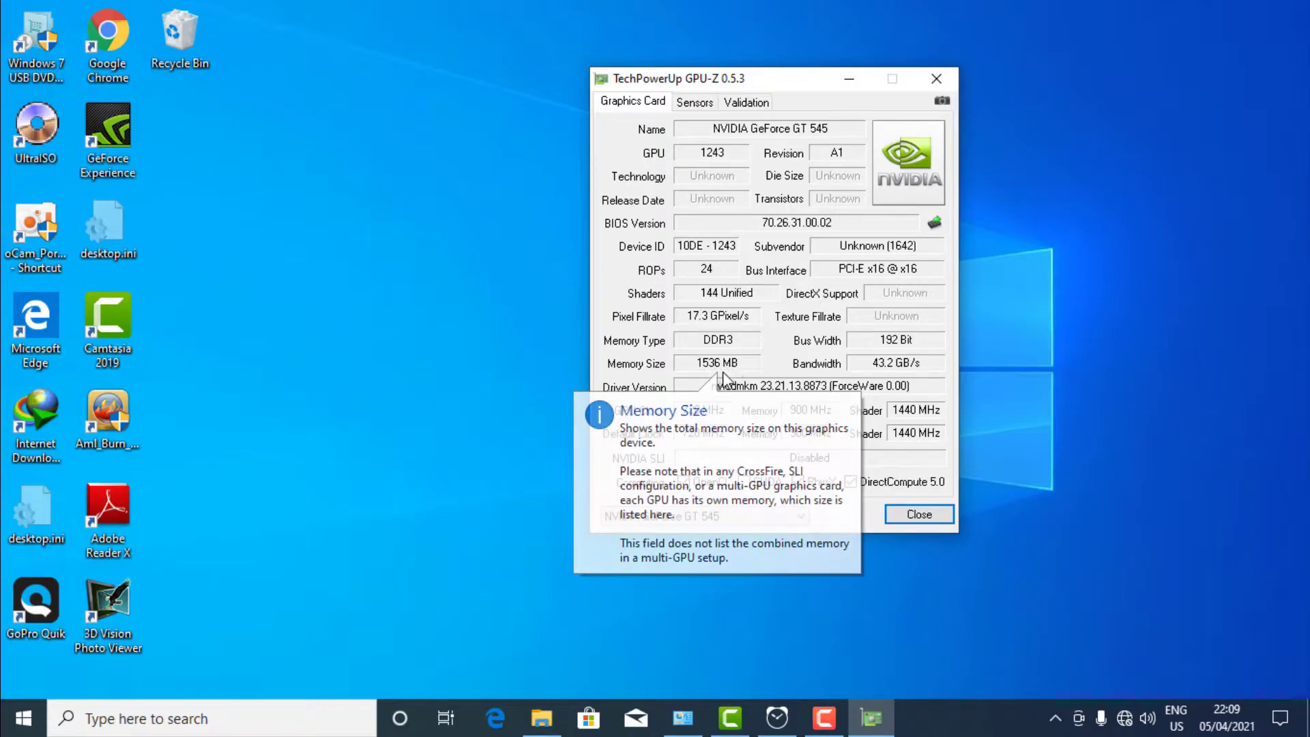
pyautogui.click(848, 80)
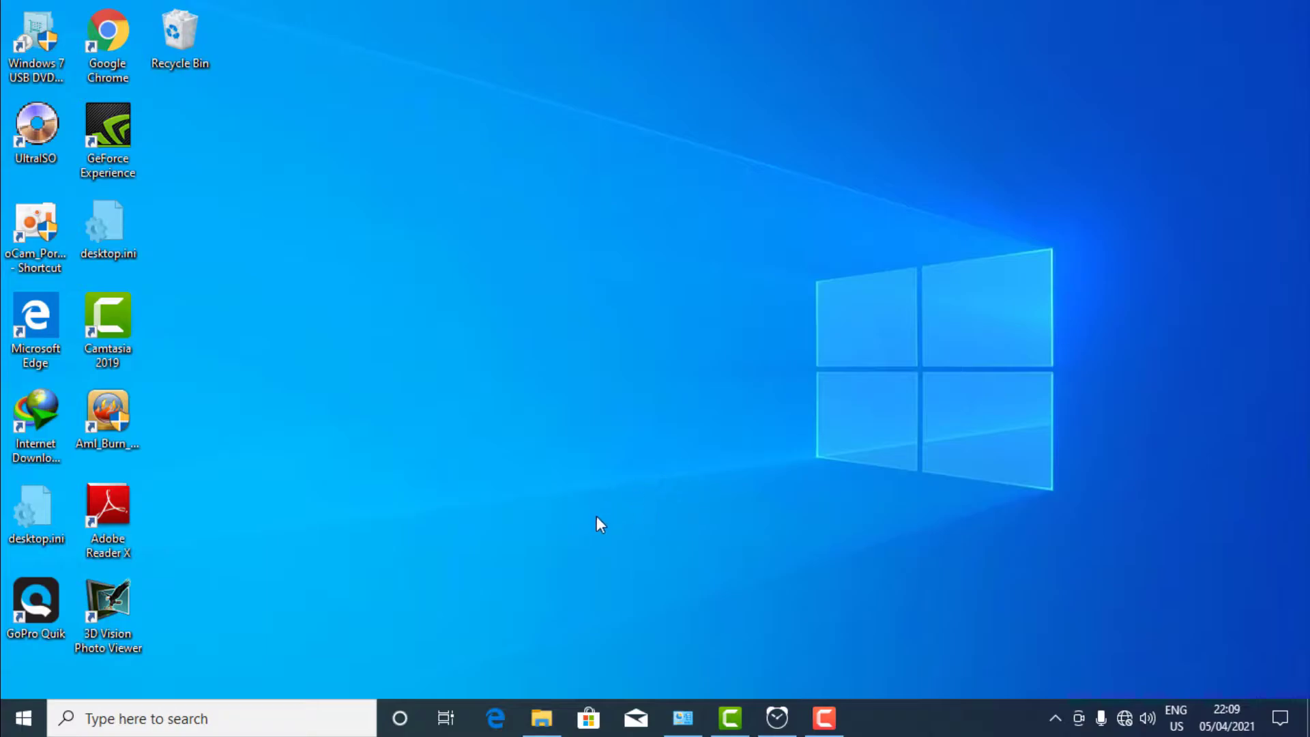
# Switch to Camtasia and import GOPR4896.MP4 from the 1080 60fps folder on drive D into the media bin.
pyautogui.click(731, 719)
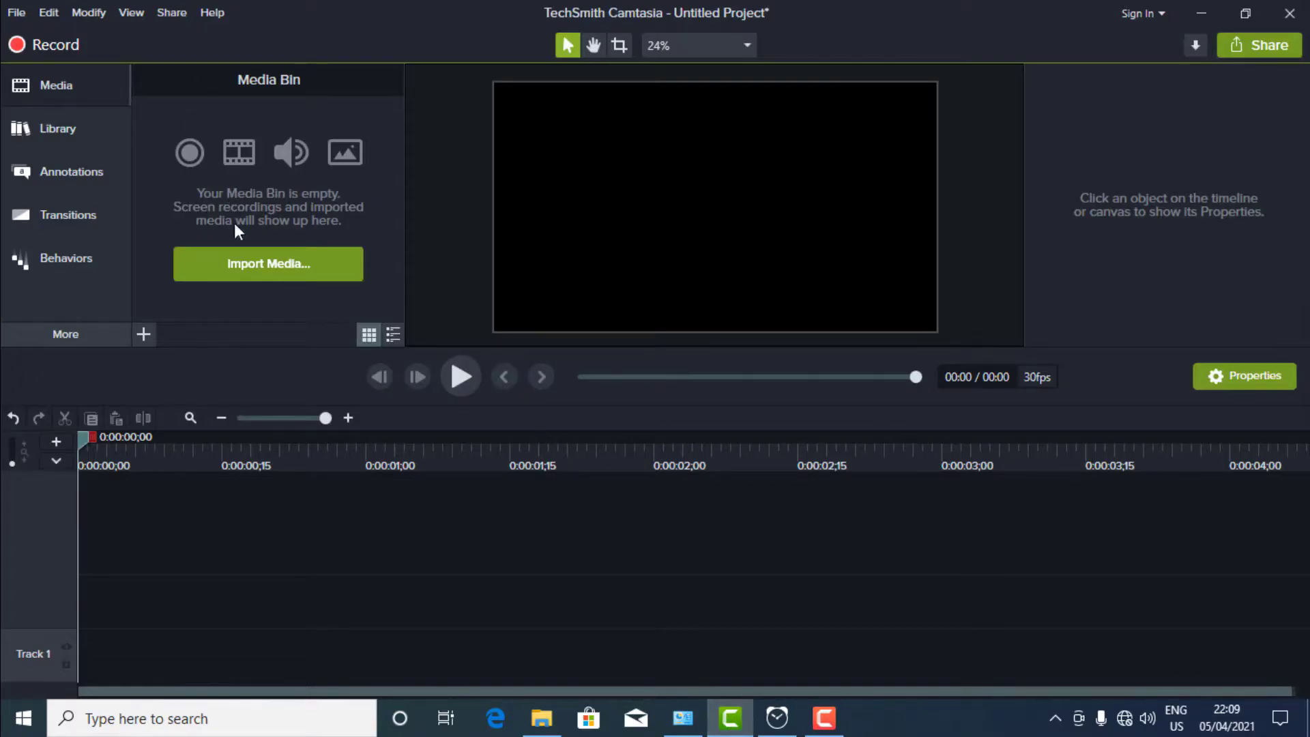
pyautogui.click(248, 264)
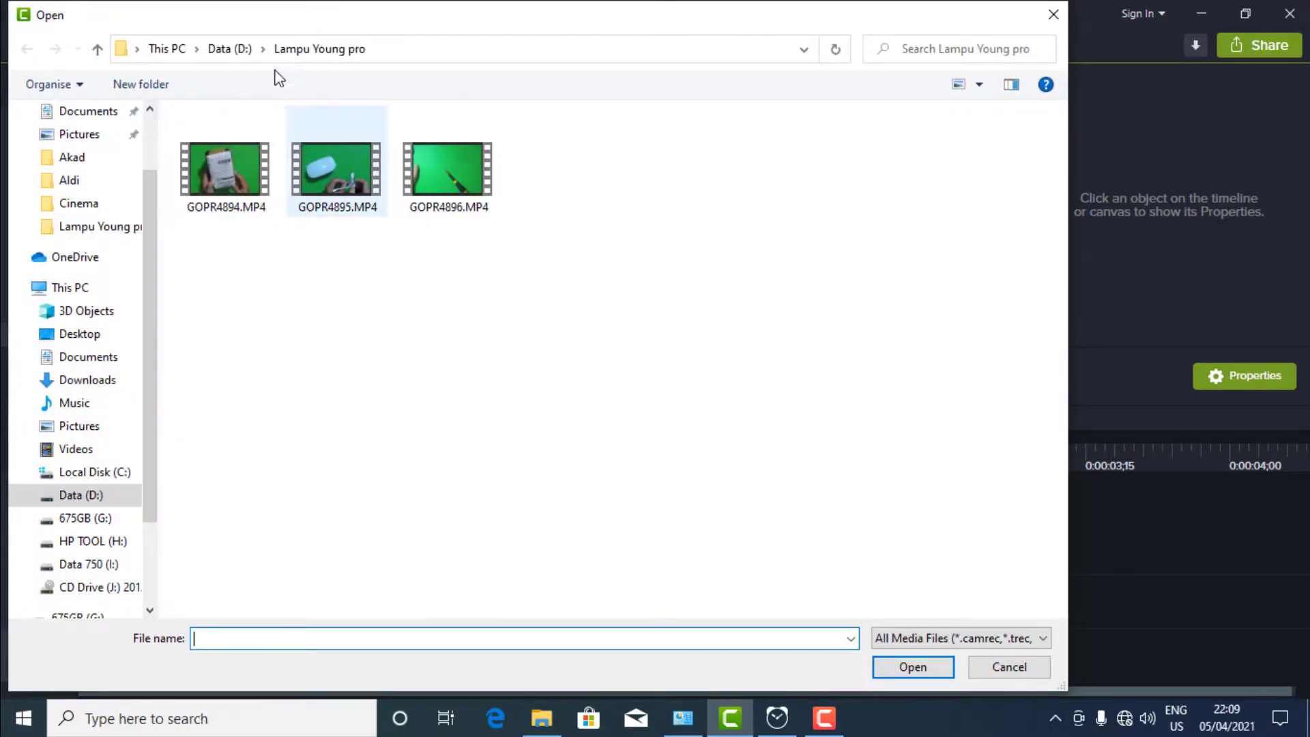
pyautogui.click(231, 48)
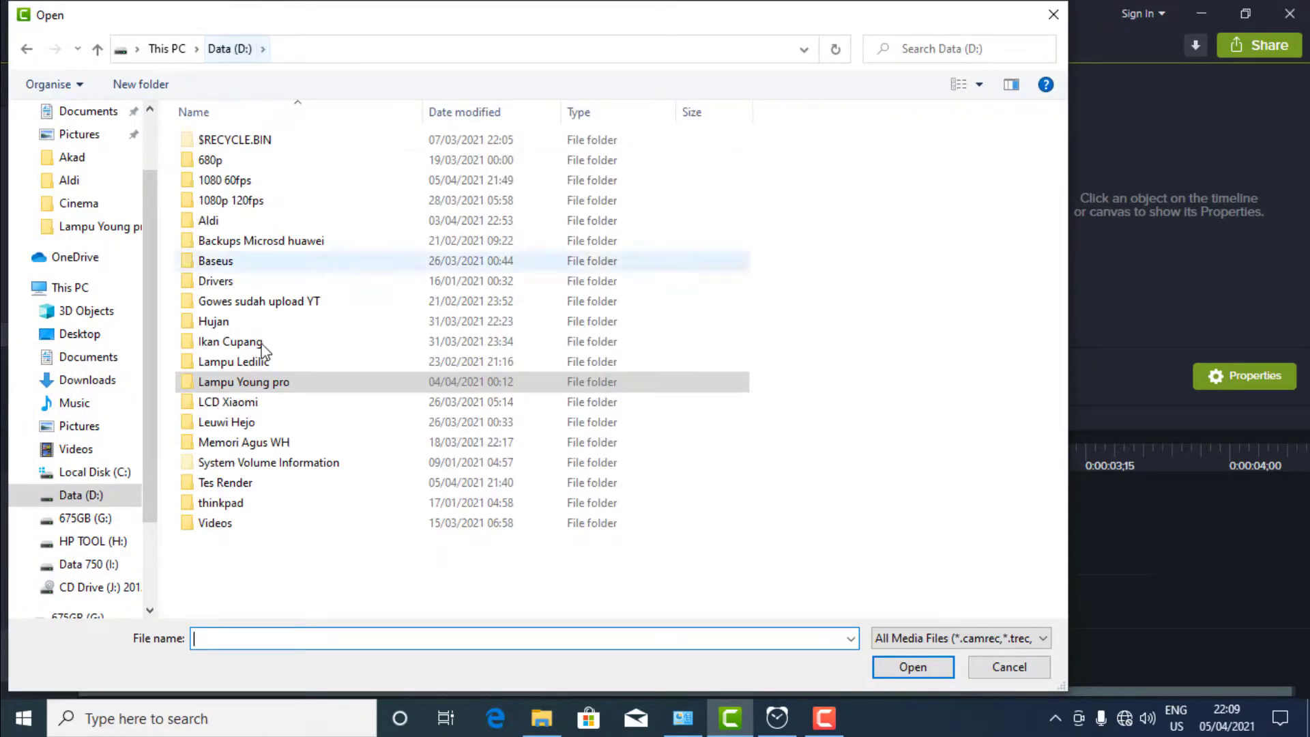
pyautogui.click(230, 182)
pyautogui.doubleClick(228, 183)
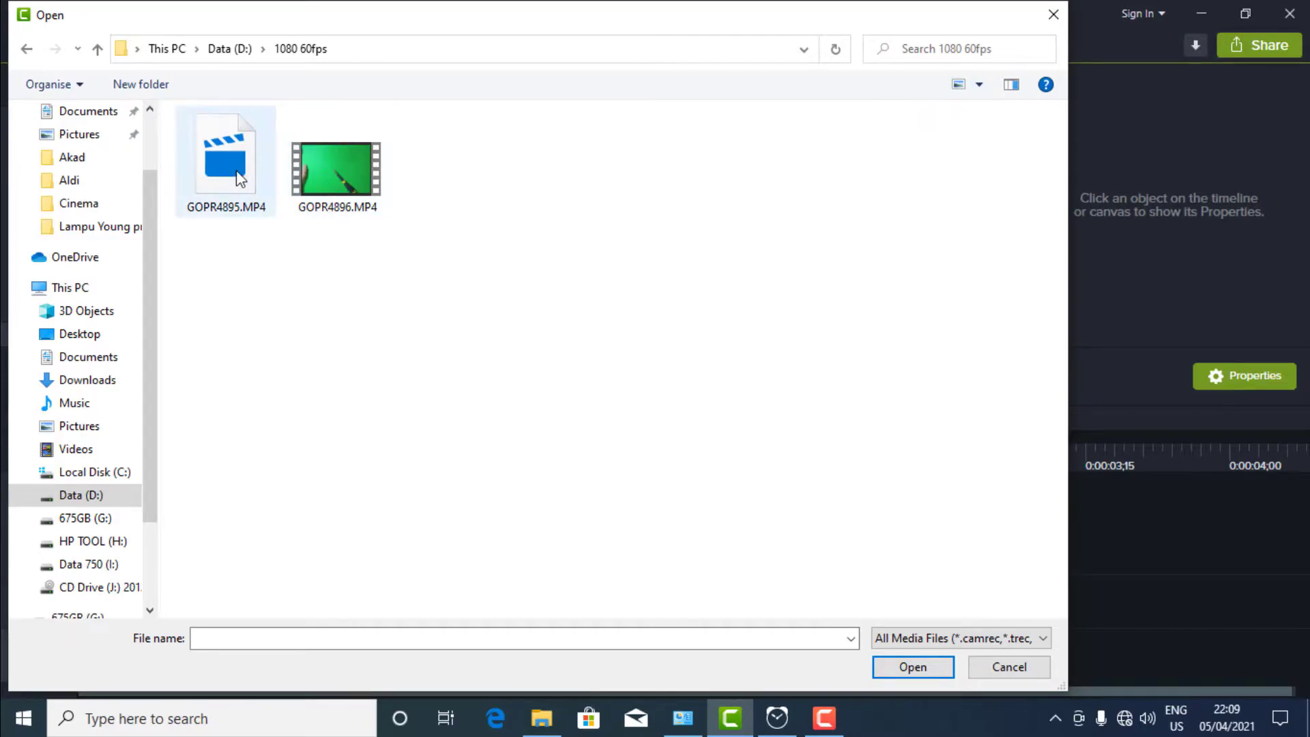
pyautogui.click(325, 170)
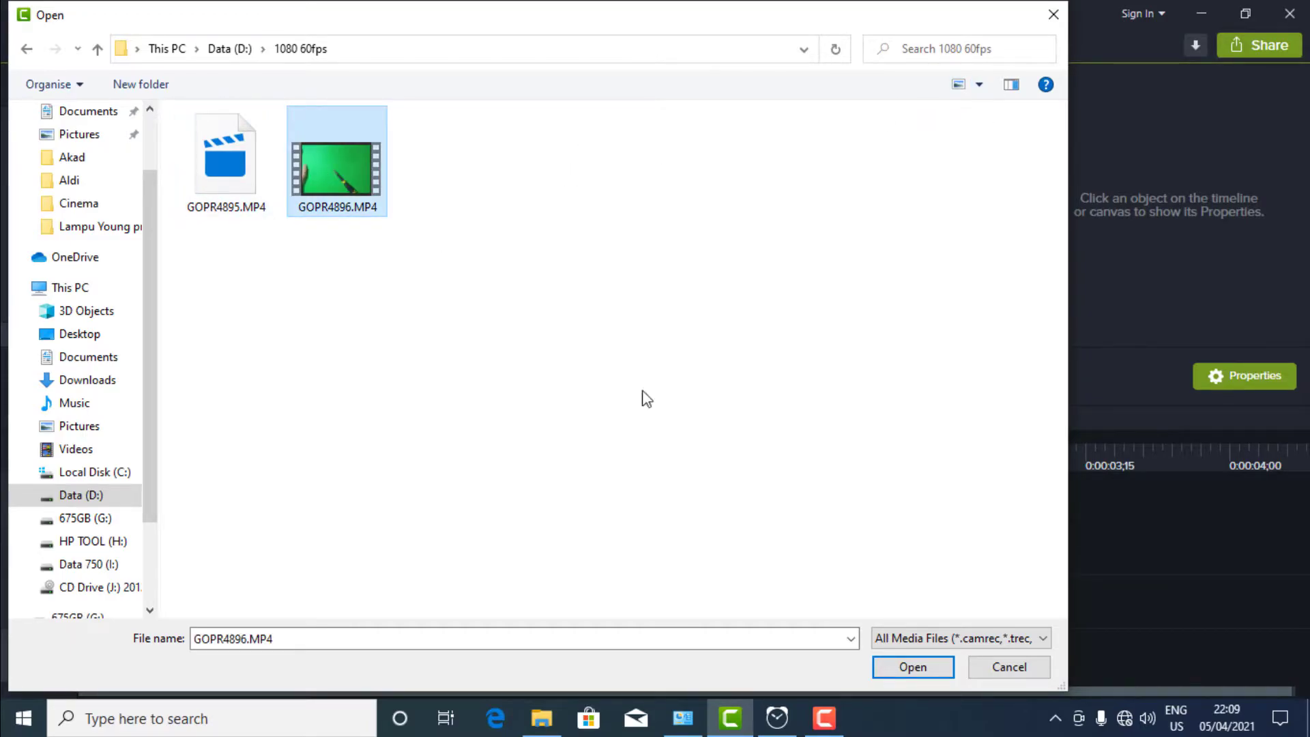
pyautogui.click(912, 668)
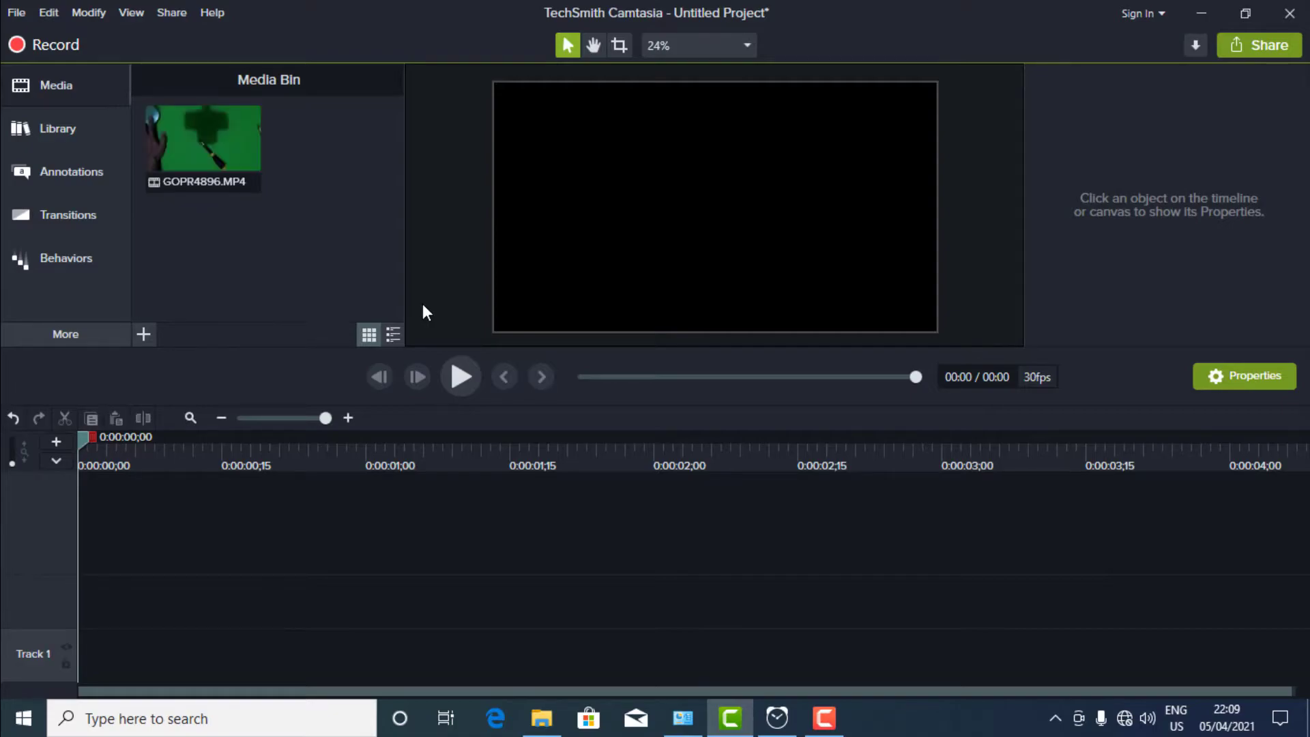
# Place the GOPR4896 clip at the start of Track 1 and convert the entire project to 60 FPS.
pyautogui.click(205, 138)
pyautogui.moveTo(204, 138); pyautogui.dragTo(76, 667)
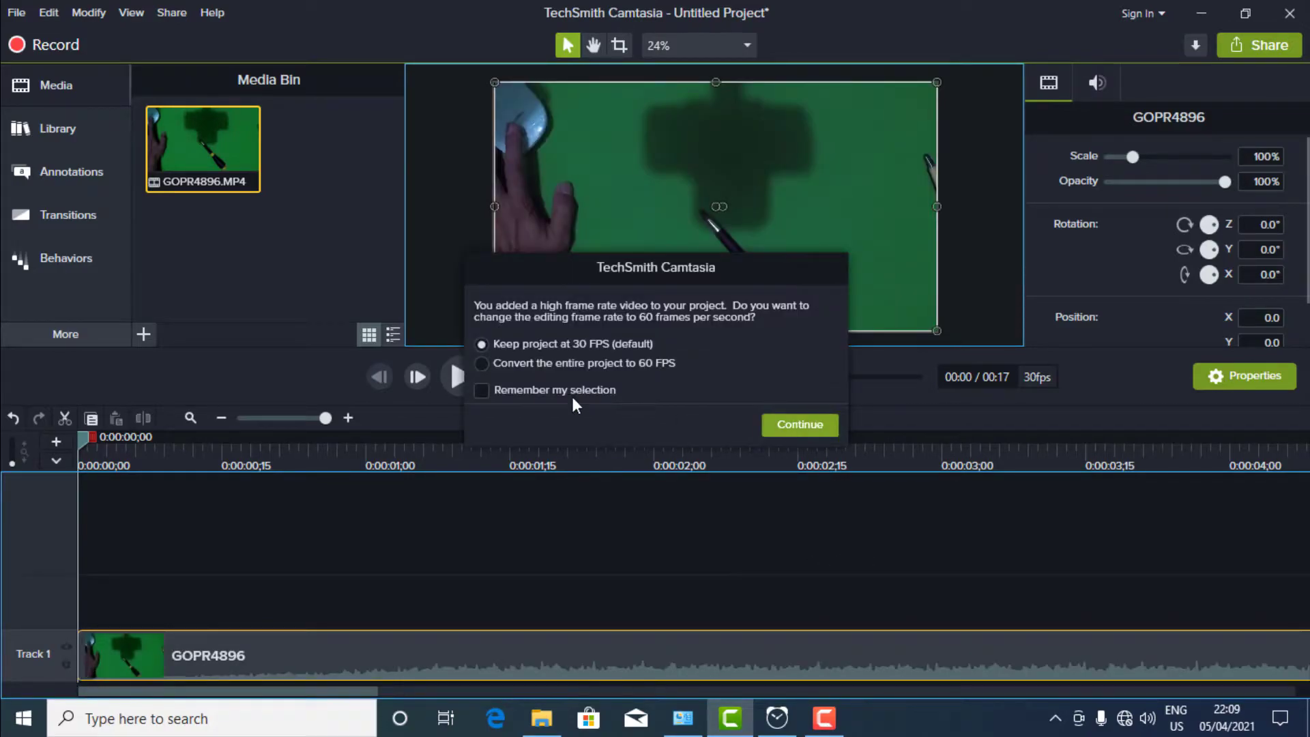
pyautogui.click(482, 363)
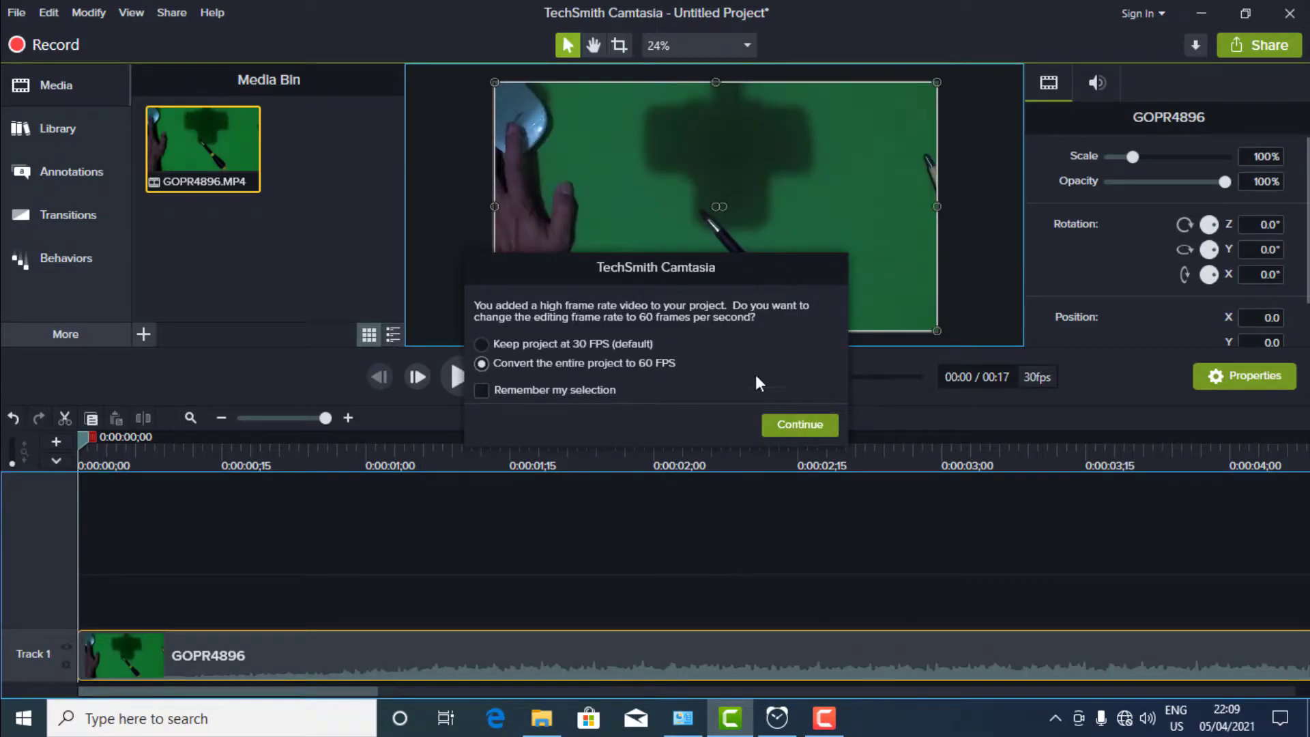
pyautogui.click(808, 424)
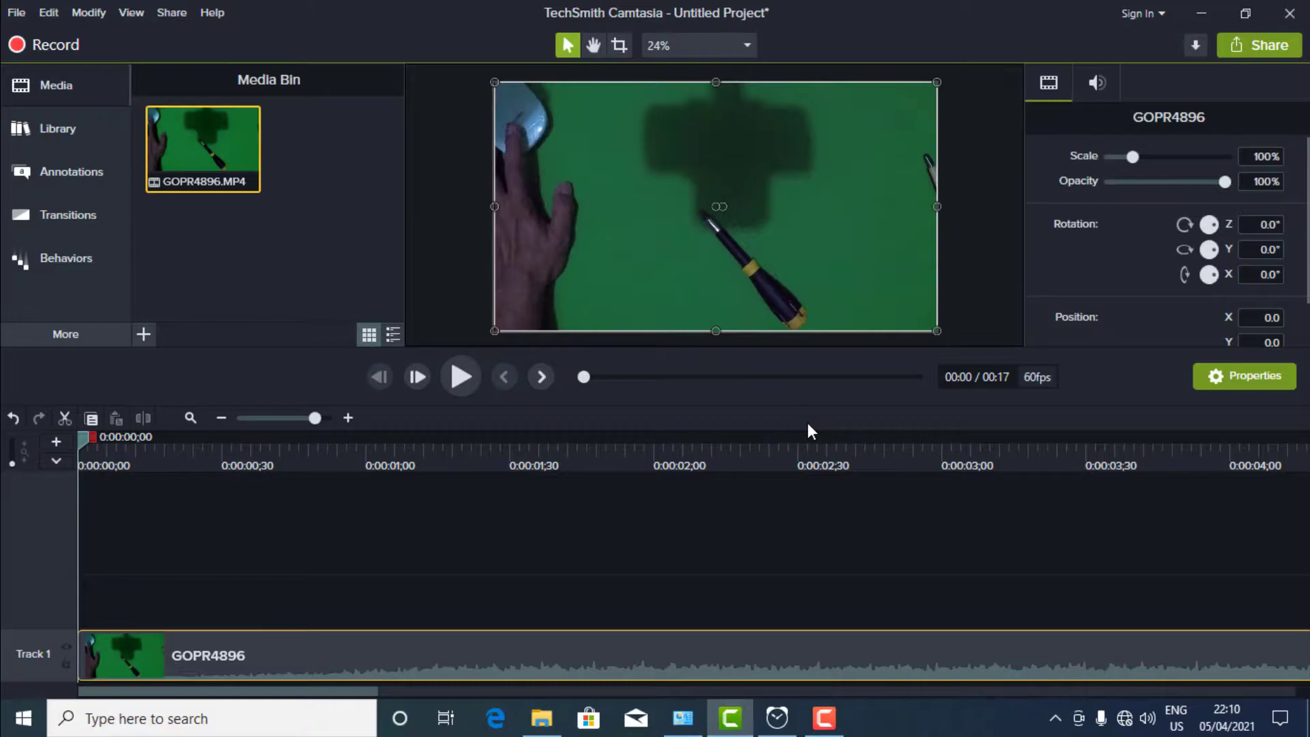
# Import GOPR4895.MP4 from the 1080 60fps folder and place it on Track 1 directly after the GOPR4896 clip.
pyautogui.click(305, 418)
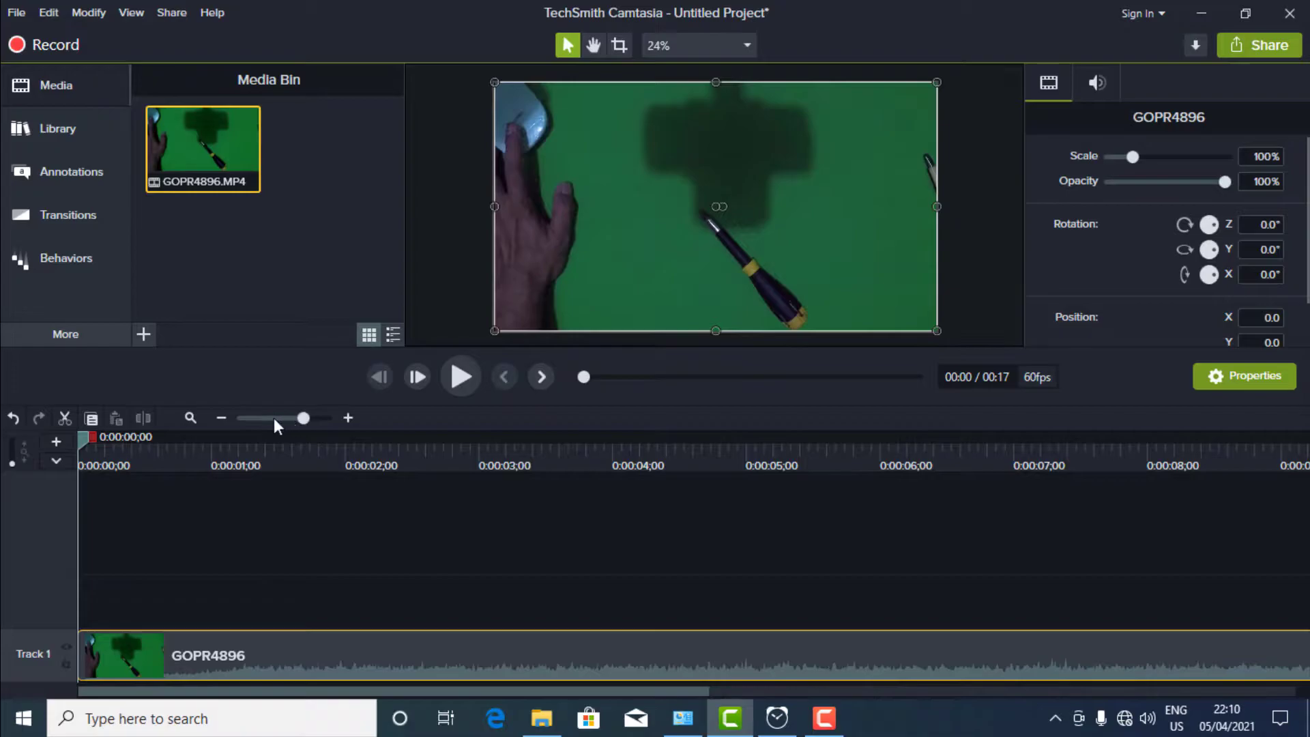
pyautogui.click(265, 418)
pyautogui.click(145, 336)
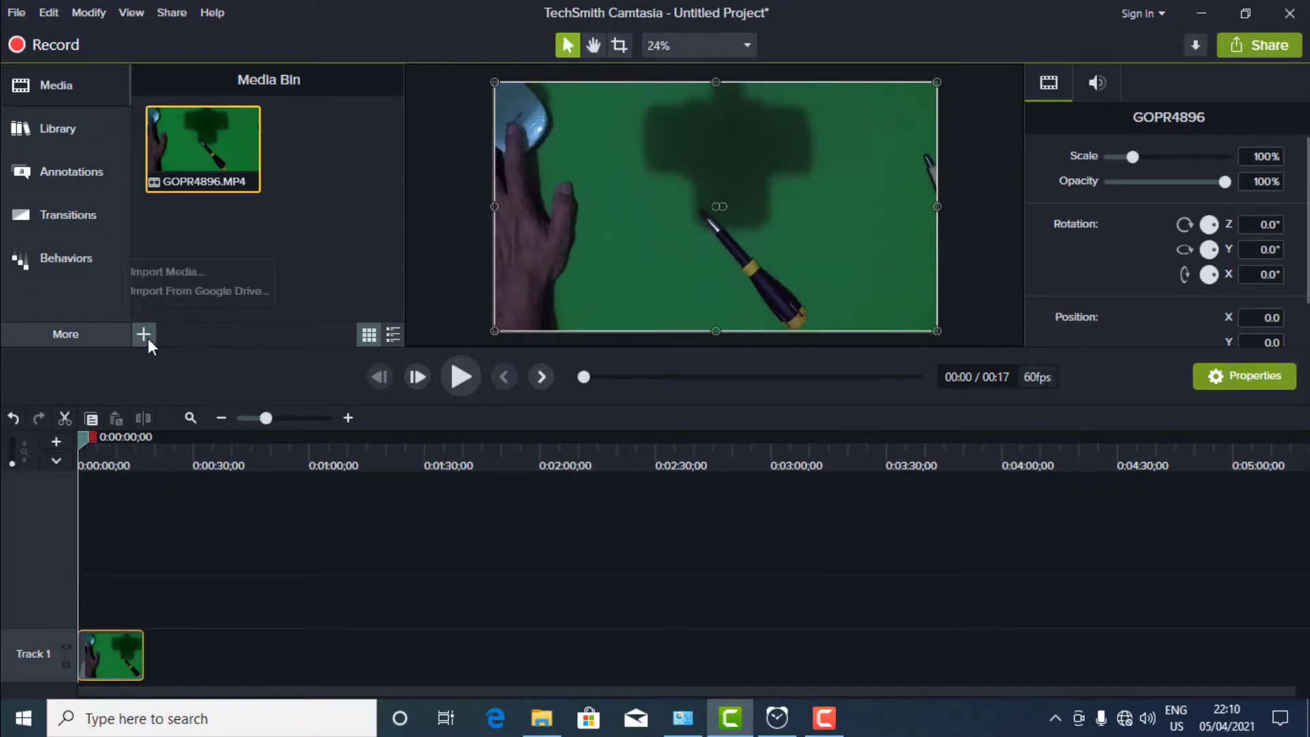
pyautogui.click(156, 276)
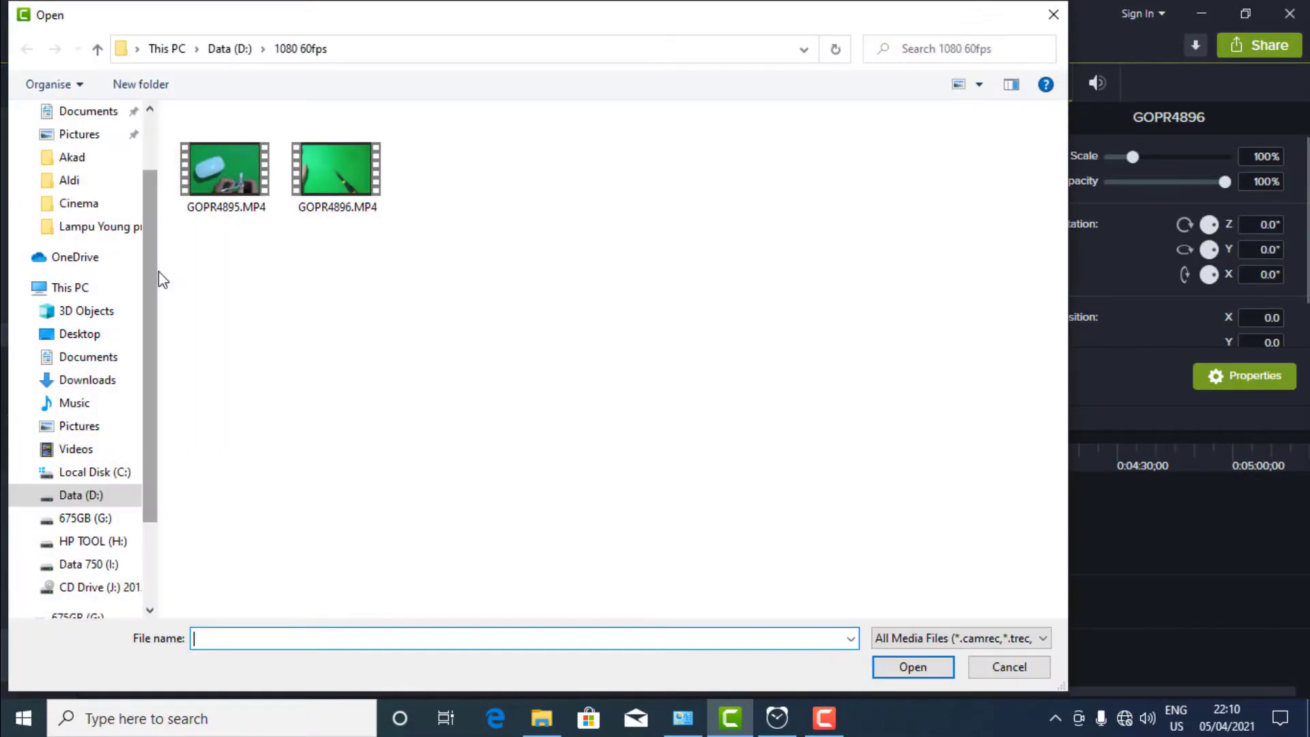
pyautogui.click(227, 165)
pyautogui.click(913, 667)
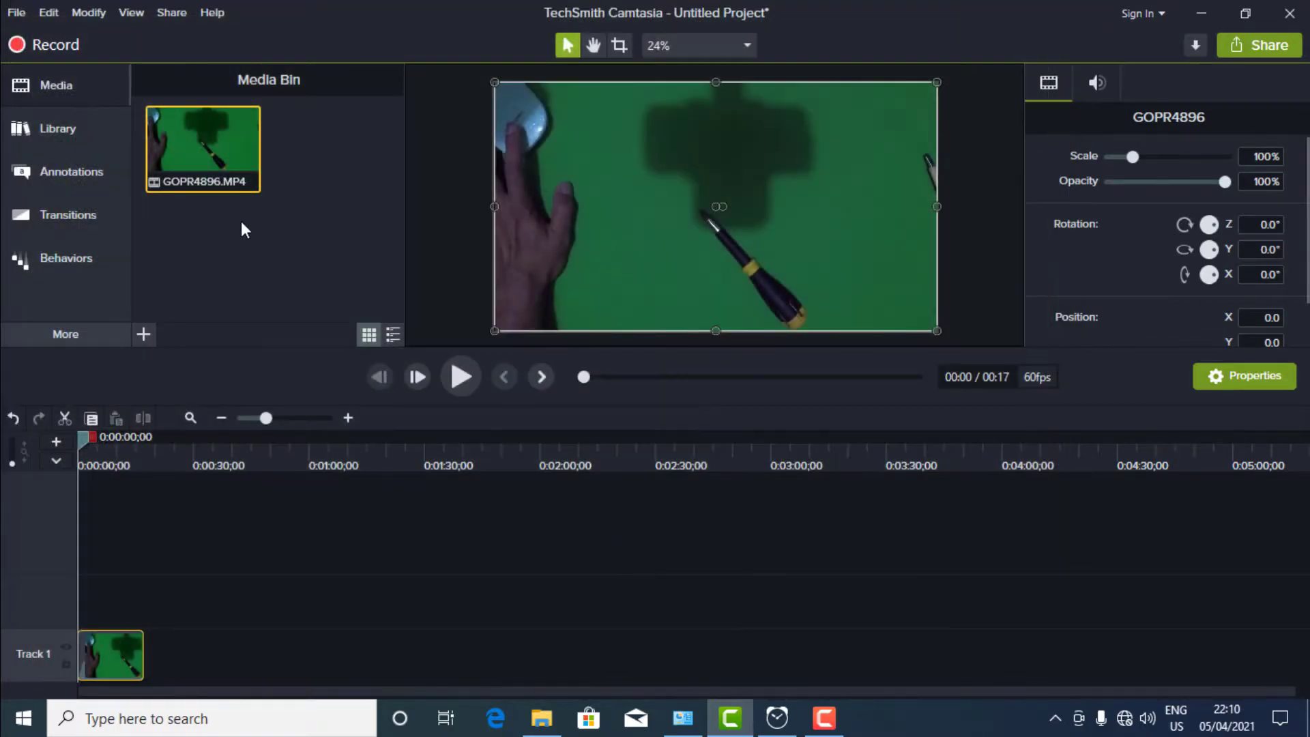
pyautogui.click(213, 142)
pyautogui.moveTo(214, 142); pyautogui.dragTo(141, 662)
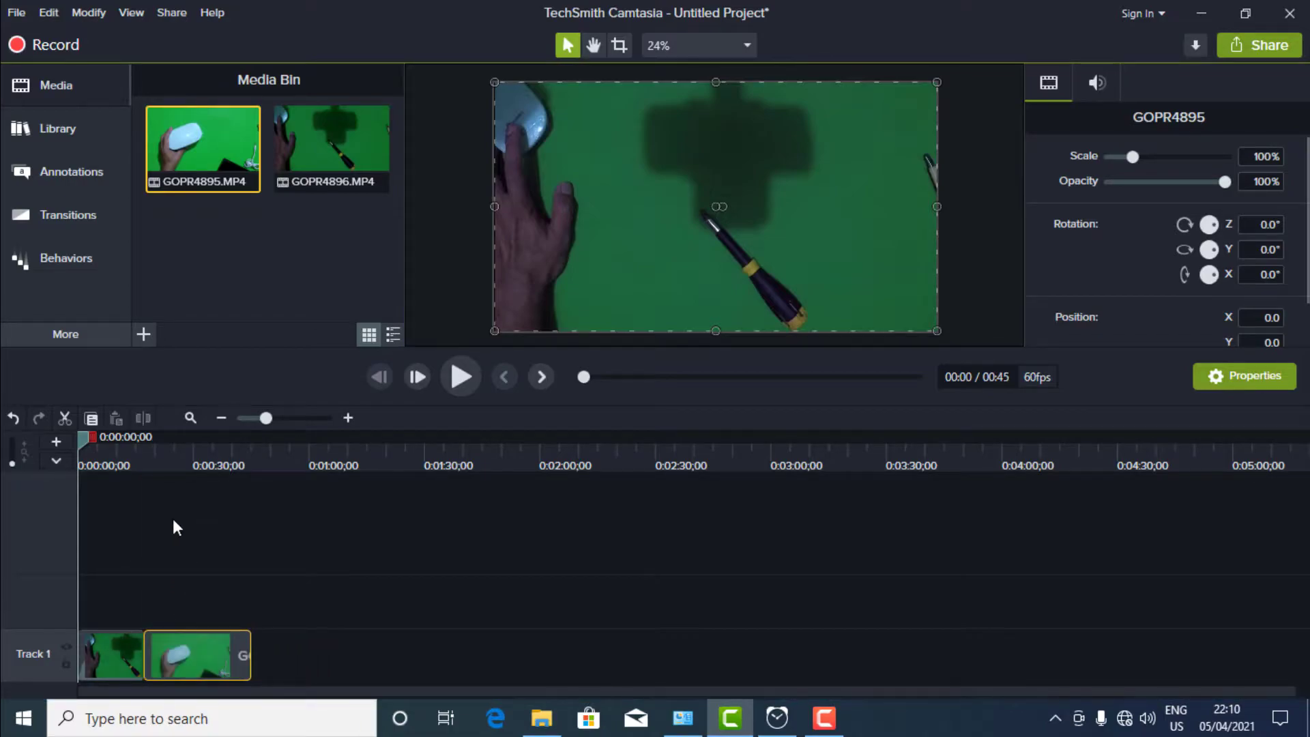
# Preview the joined clips on the timeline, pause playback, and return the playhead to the start.
pyautogui.click(452, 386)
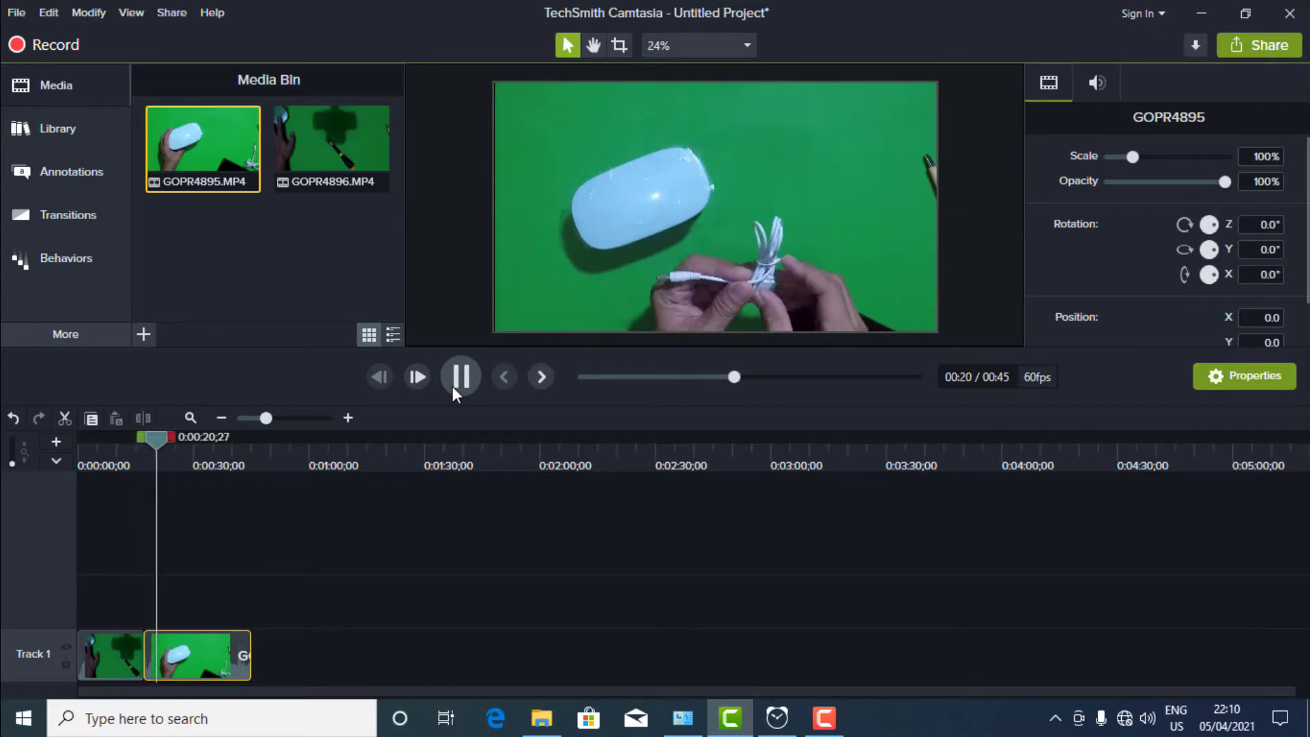
pyautogui.click(461, 377)
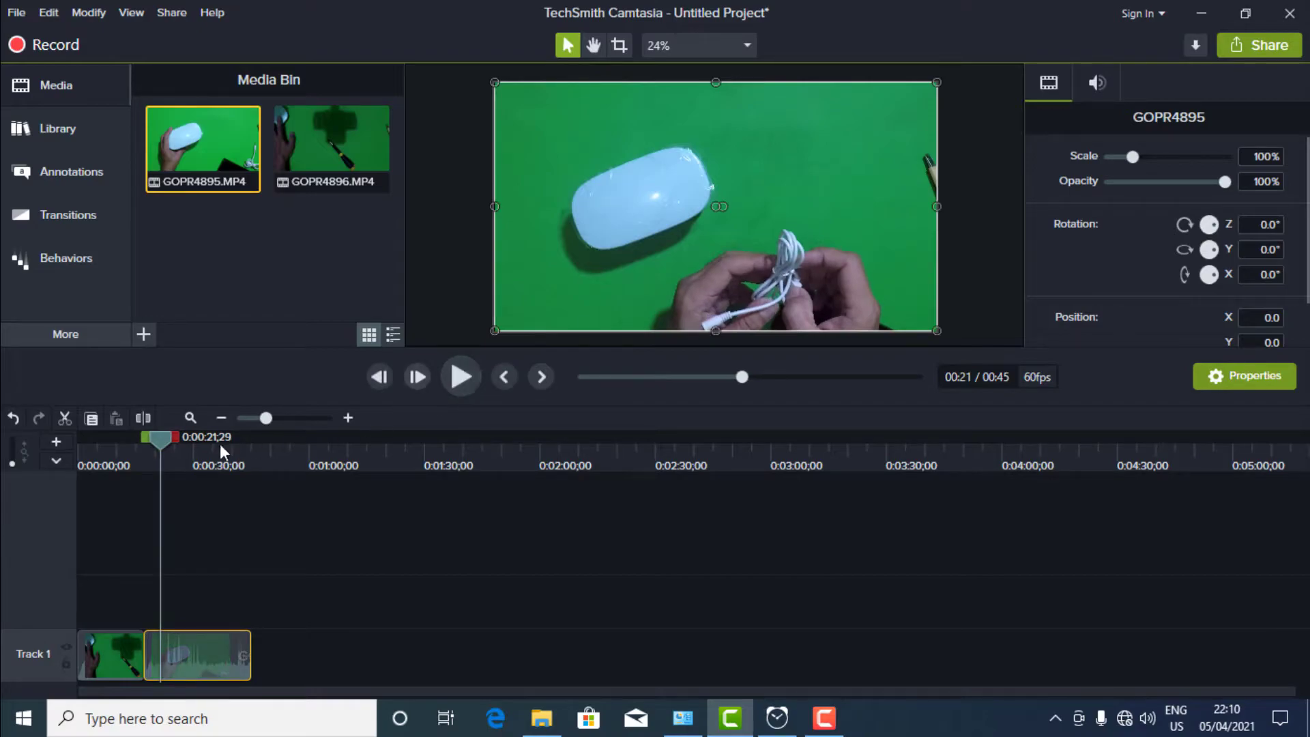
pyautogui.moveTo(150, 444); pyautogui.dragTo(428, 376)
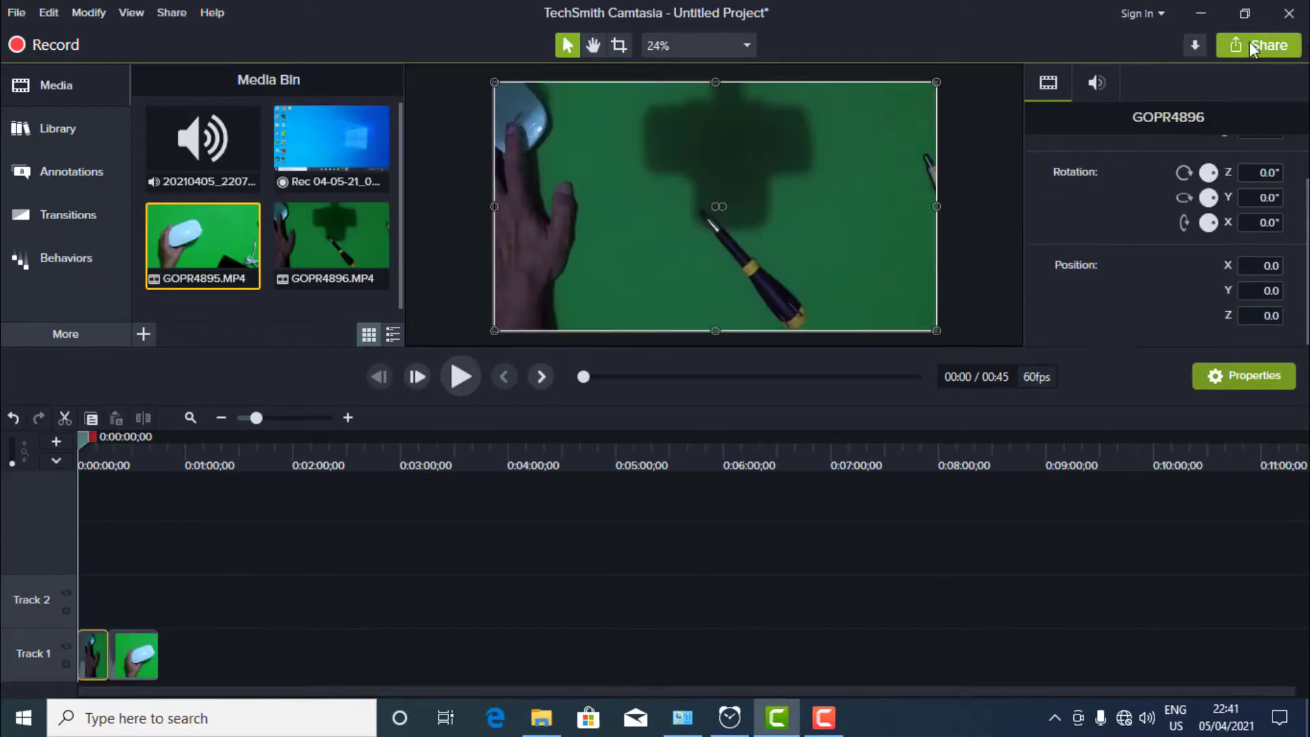
# Create a custom production preset named 60fps in the MP4 - Smart Player (HTML5) format.
pyautogui.click(1251, 44)
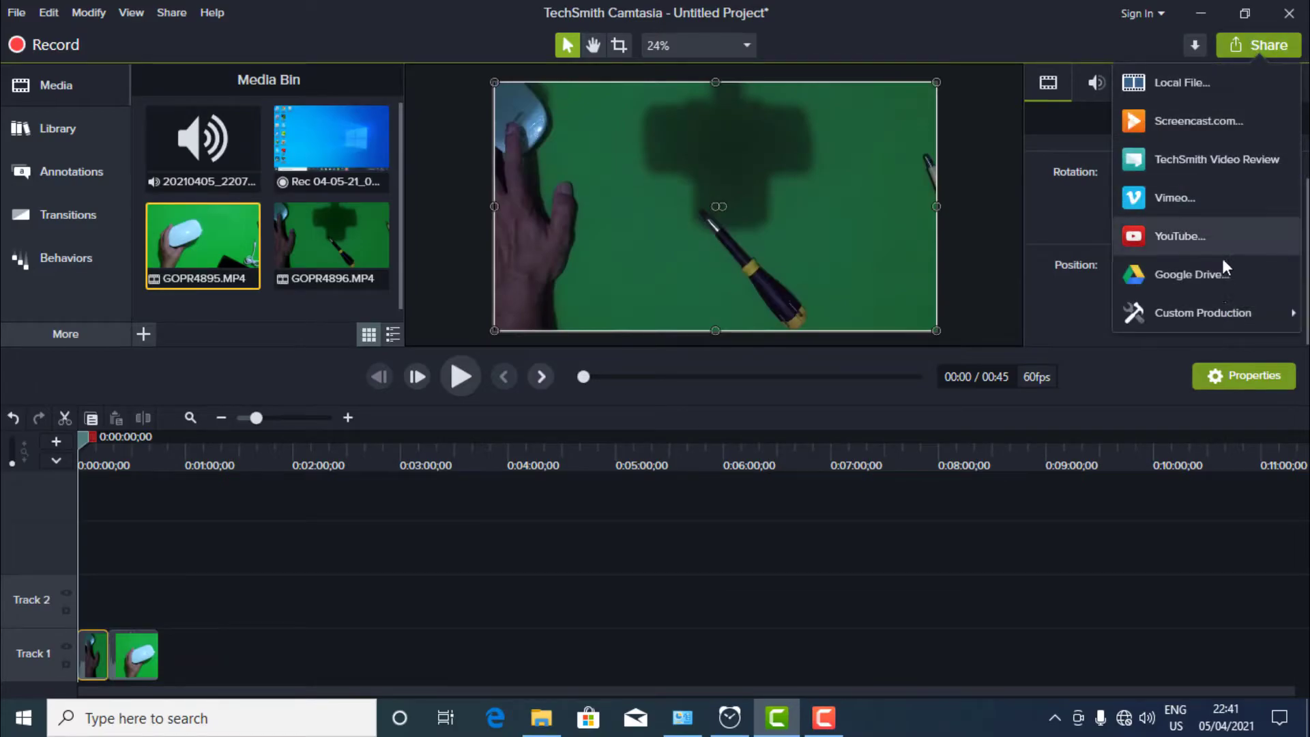
pyautogui.moveTo(1221, 314)
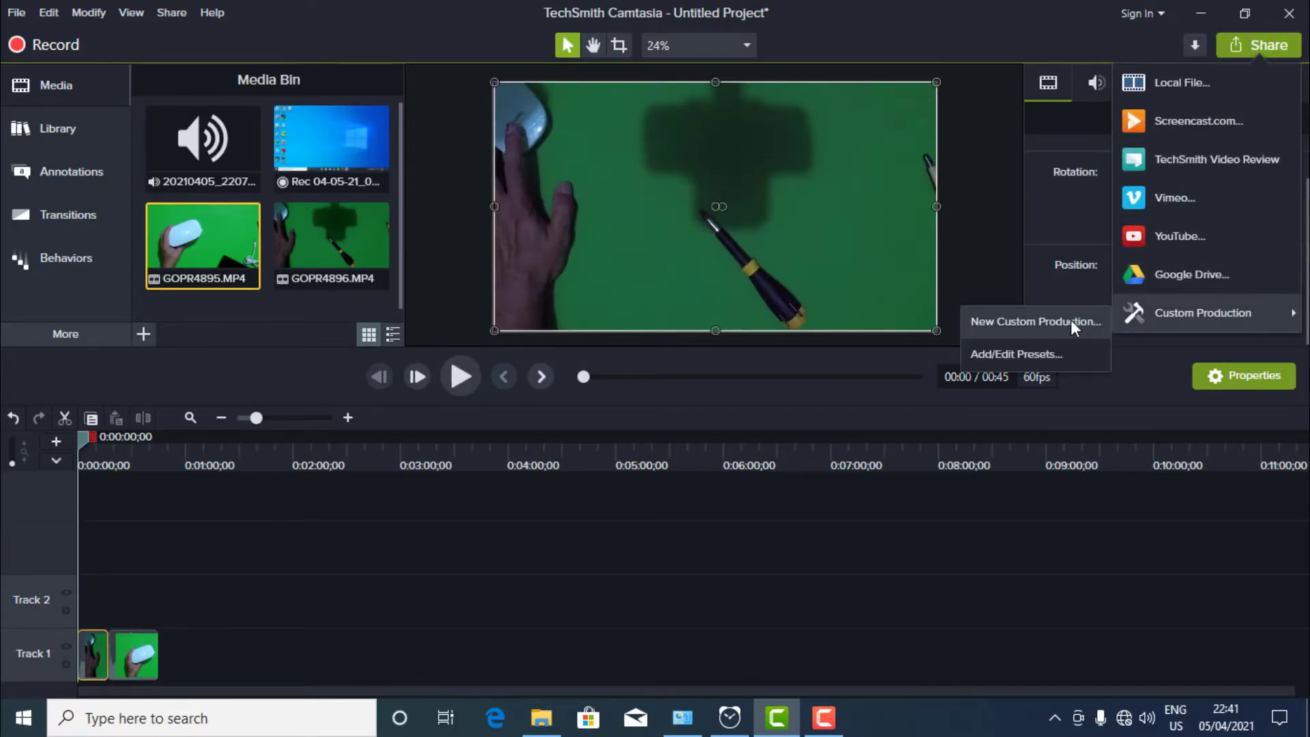
pyautogui.click(1041, 347)
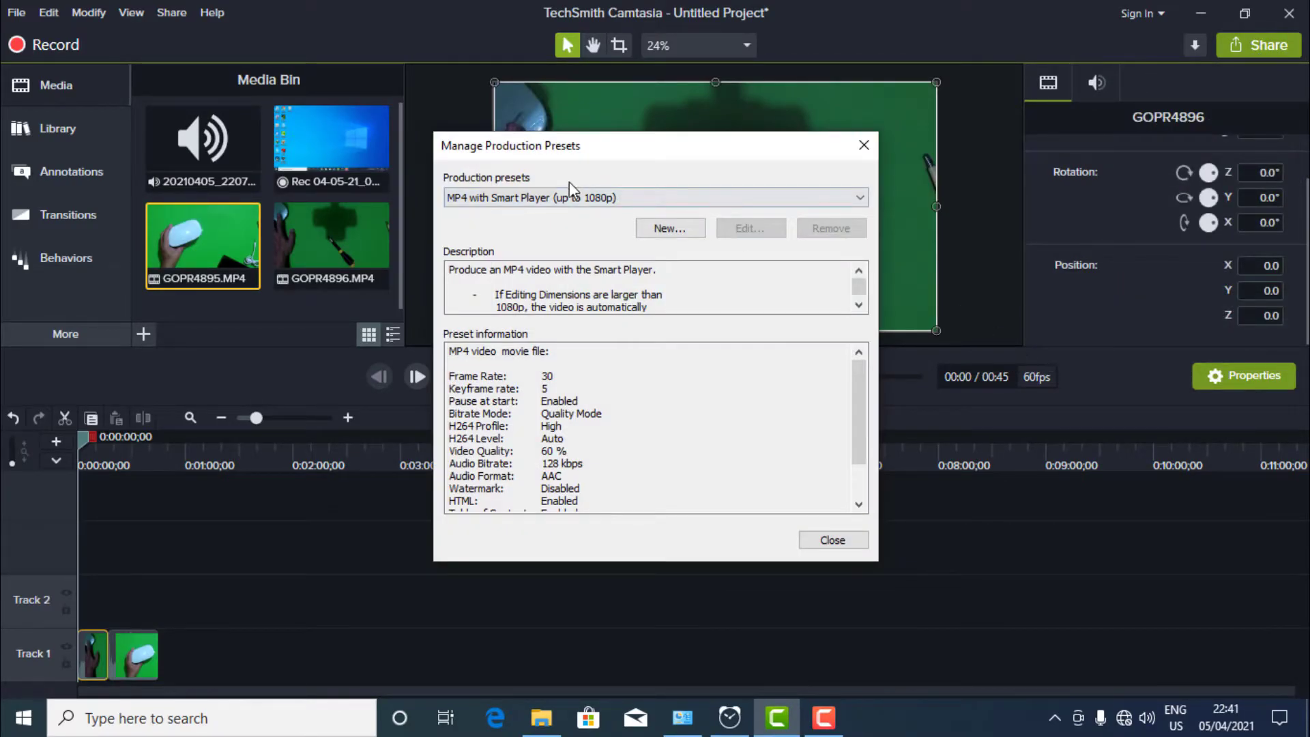
pyautogui.click(572, 198)
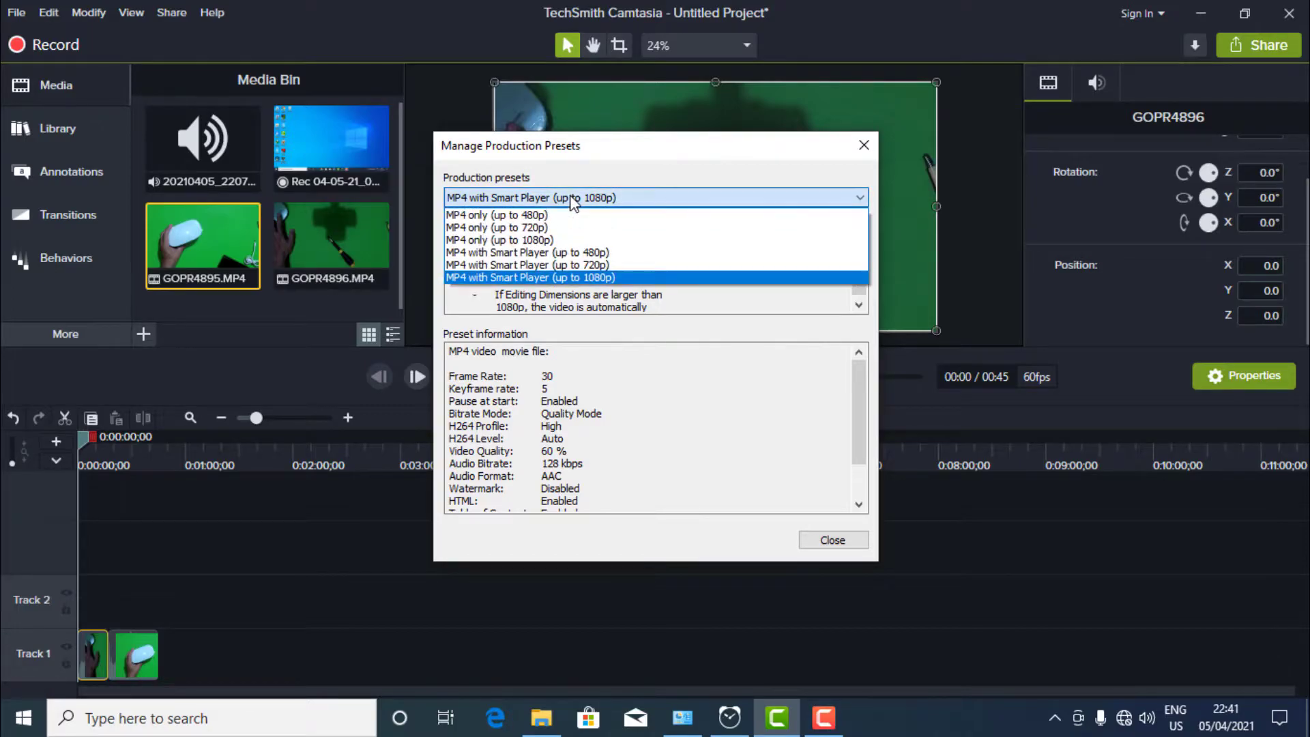
pyautogui.click(579, 277)
pyautogui.click(669, 228)
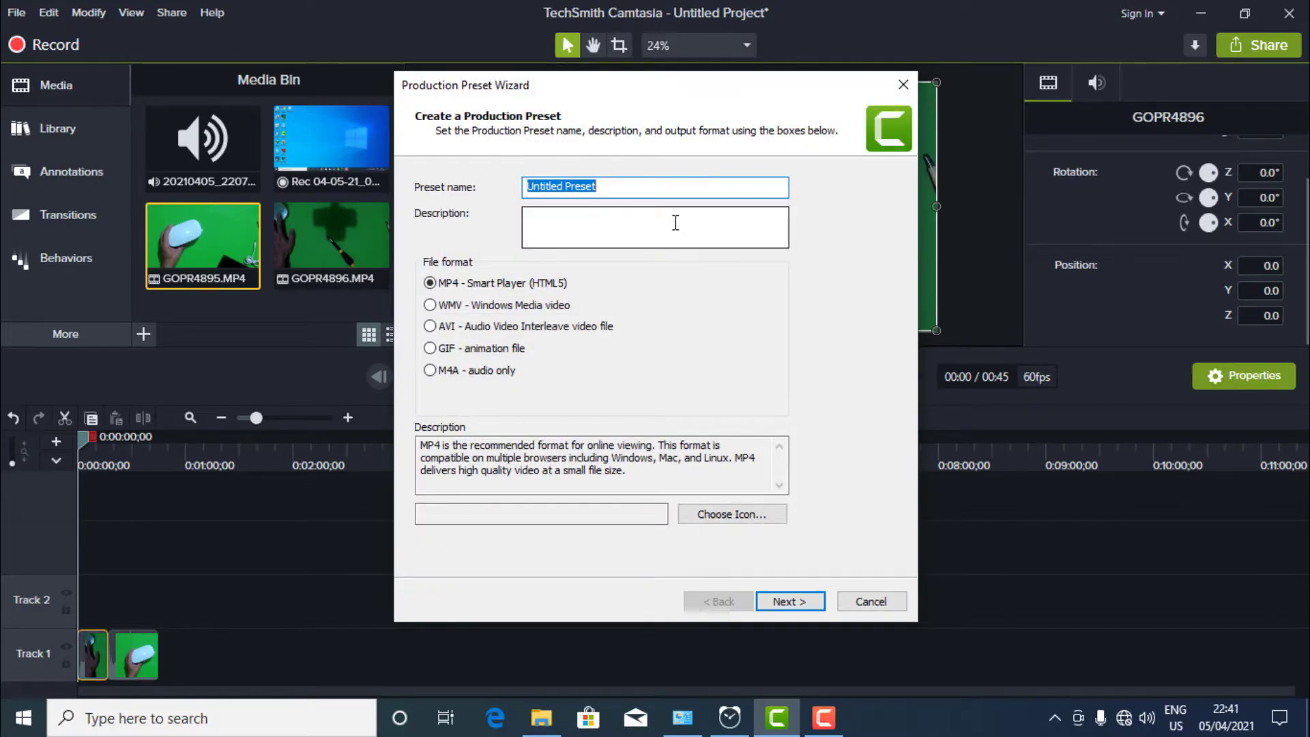
pyautogui.write('6')
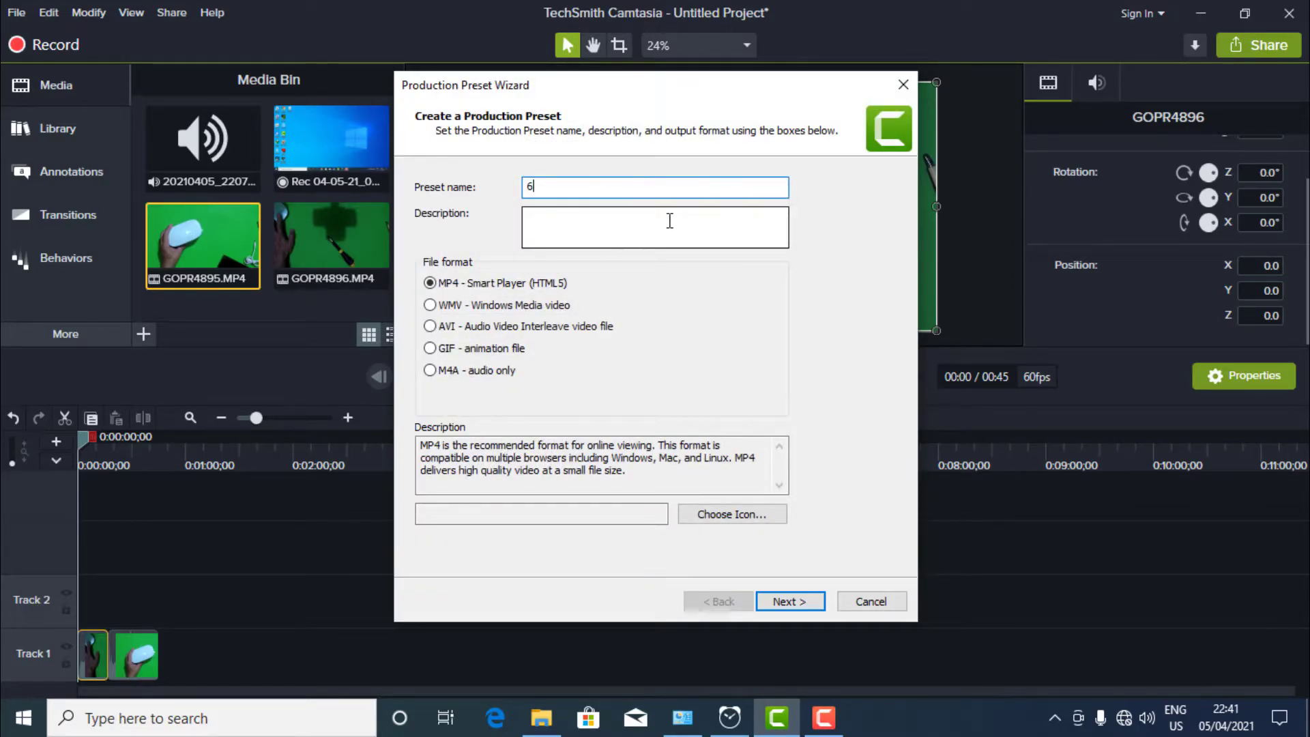
pyautogui.write('0fps')
pyautogui.click(788, 600)
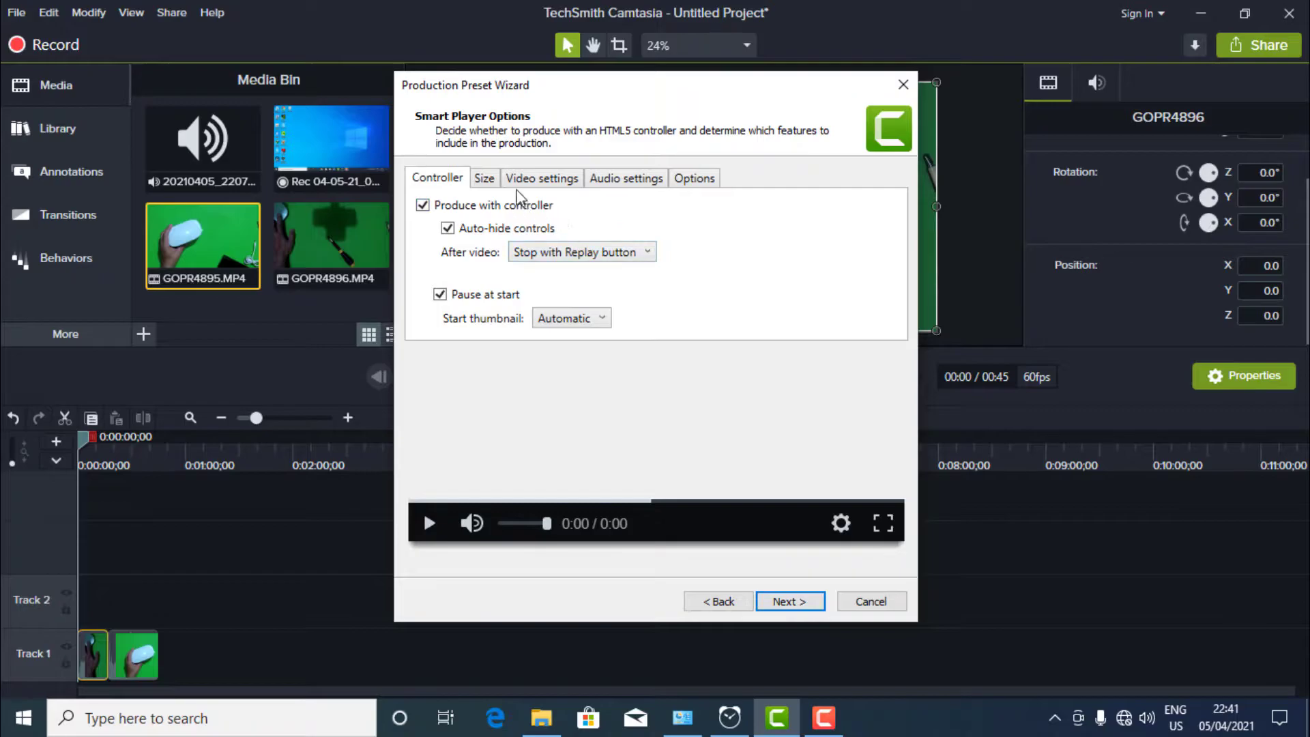
# Set the preset's video frame rate to 60, keeping the Quality encoding mode at 69%.
pyautogui.click(484, 178)
pyautogui.click(534, 178)
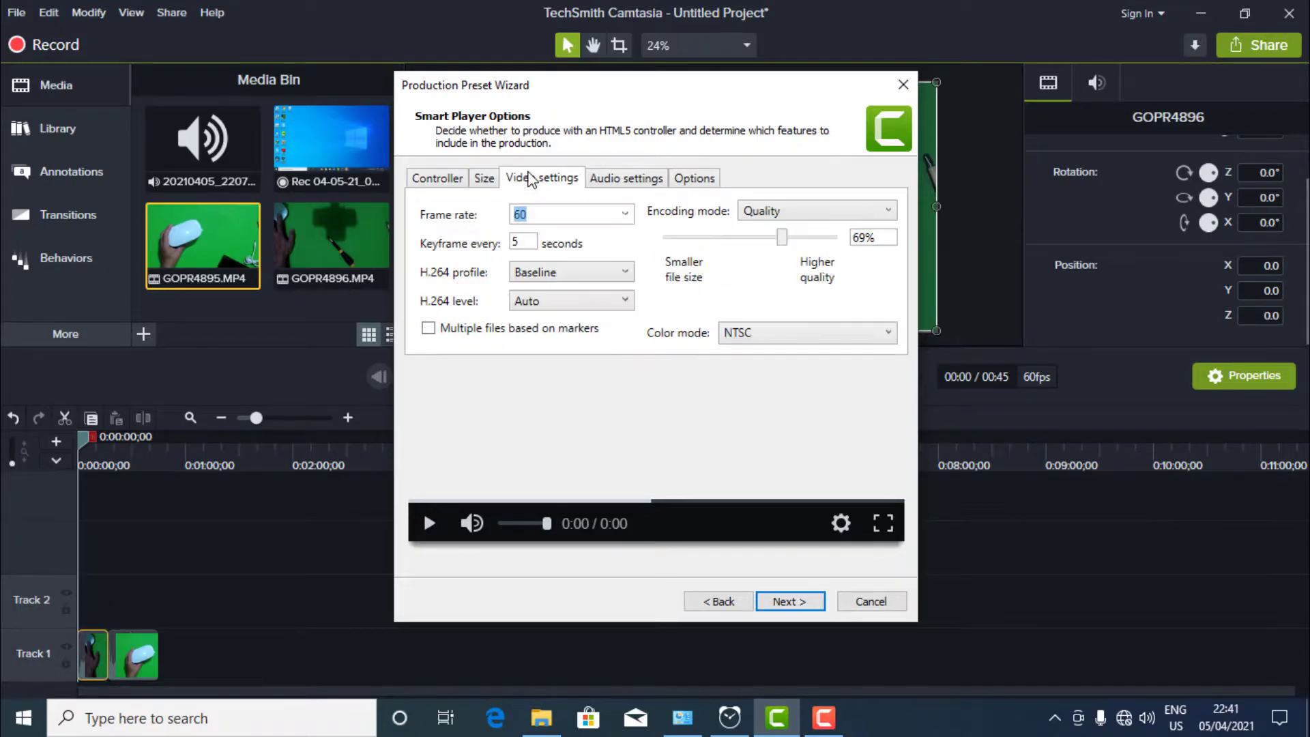
pyautogui.click(625, 215)
pyautogui.click(565, 413)
pyautogui.click(625, 215)
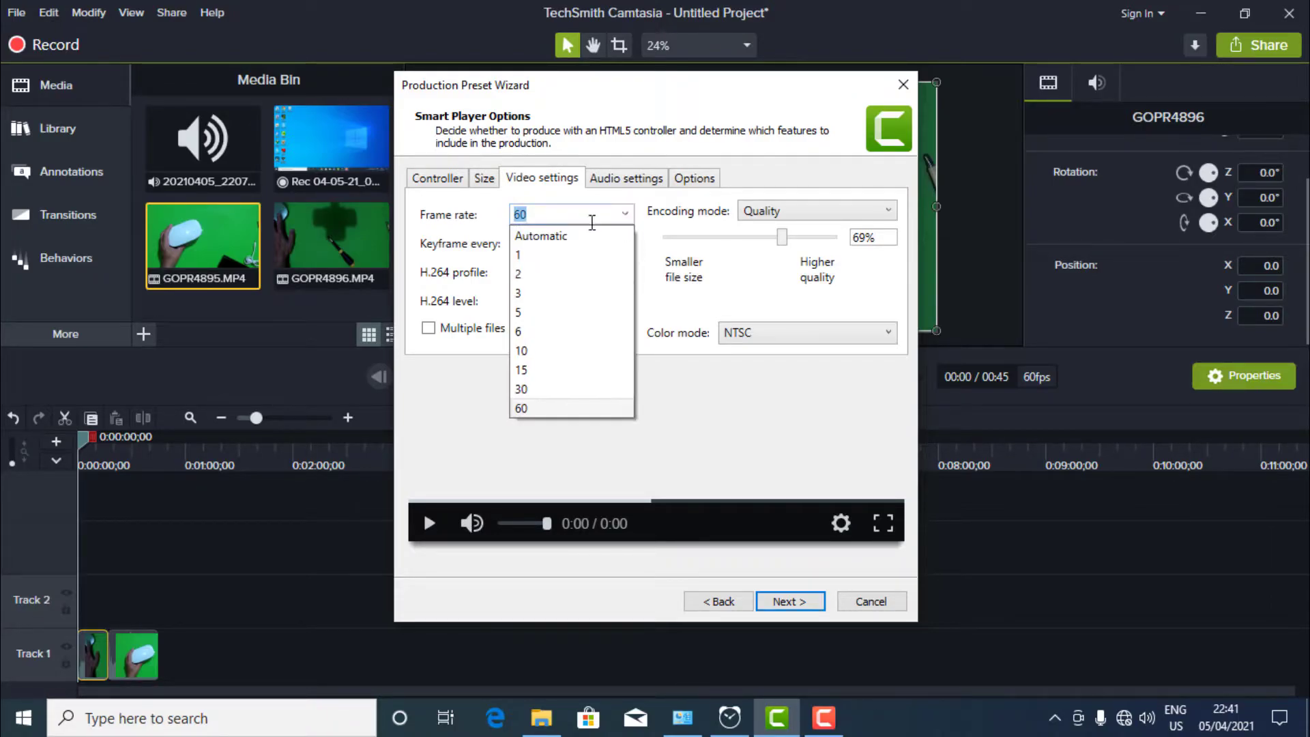
pyautogui.click(578, 240)
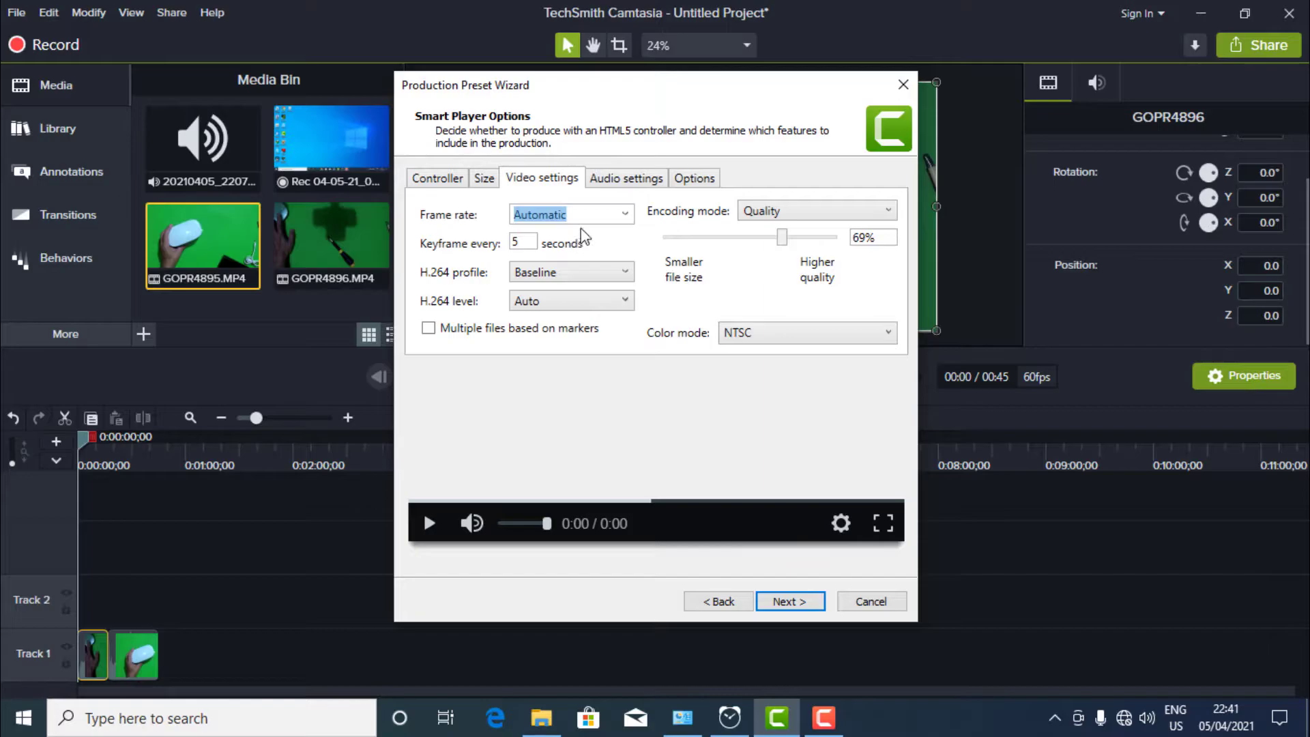
pyautogui.click(624, 215)
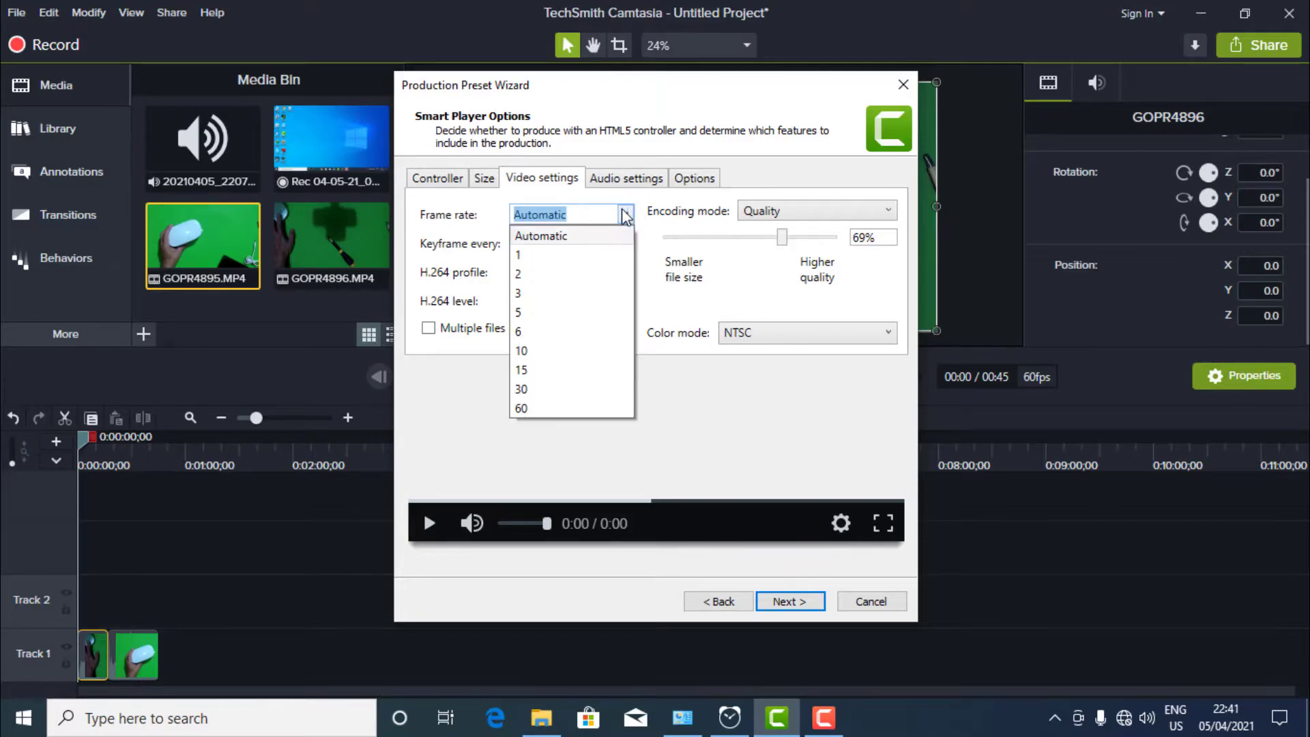
pyautogui.click(539, 409)
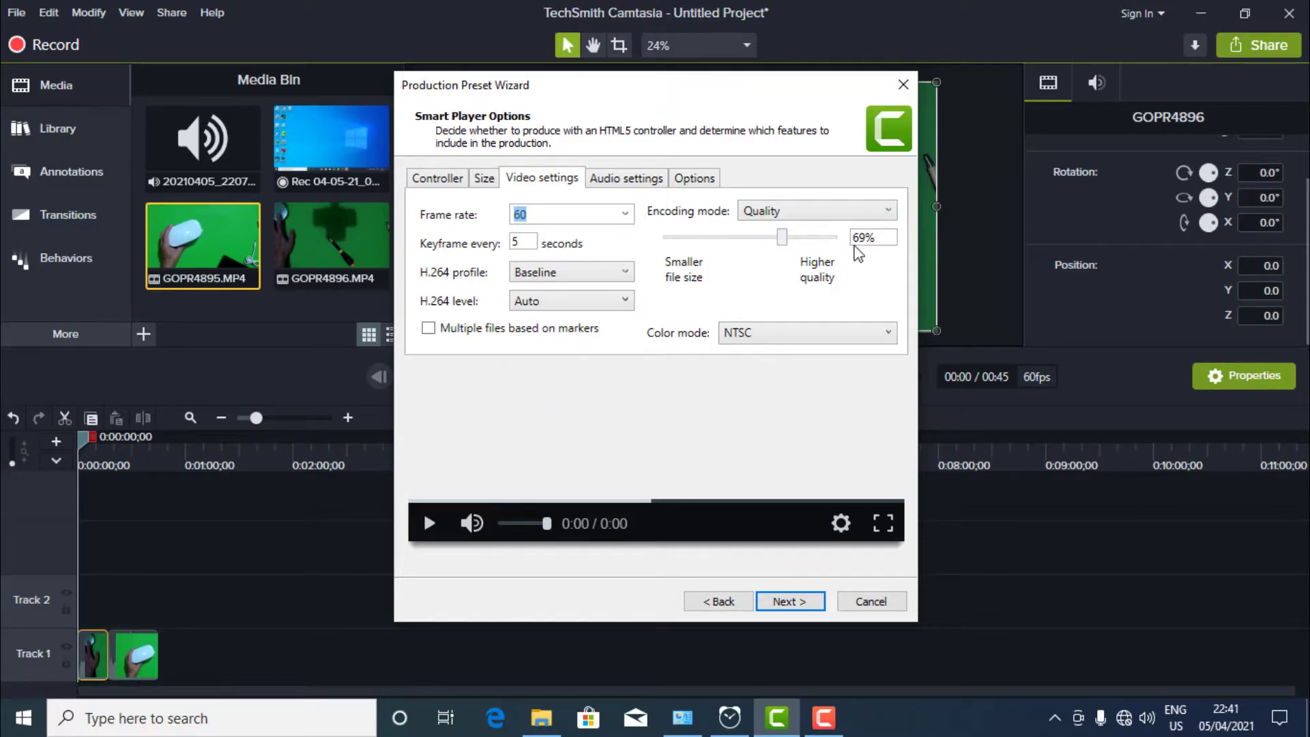
# Finish the 60fps preset with its default audio, player and video options, and close the preset manager.
pyautogui.click(619, 179)
pyautogui.click(703, 179)
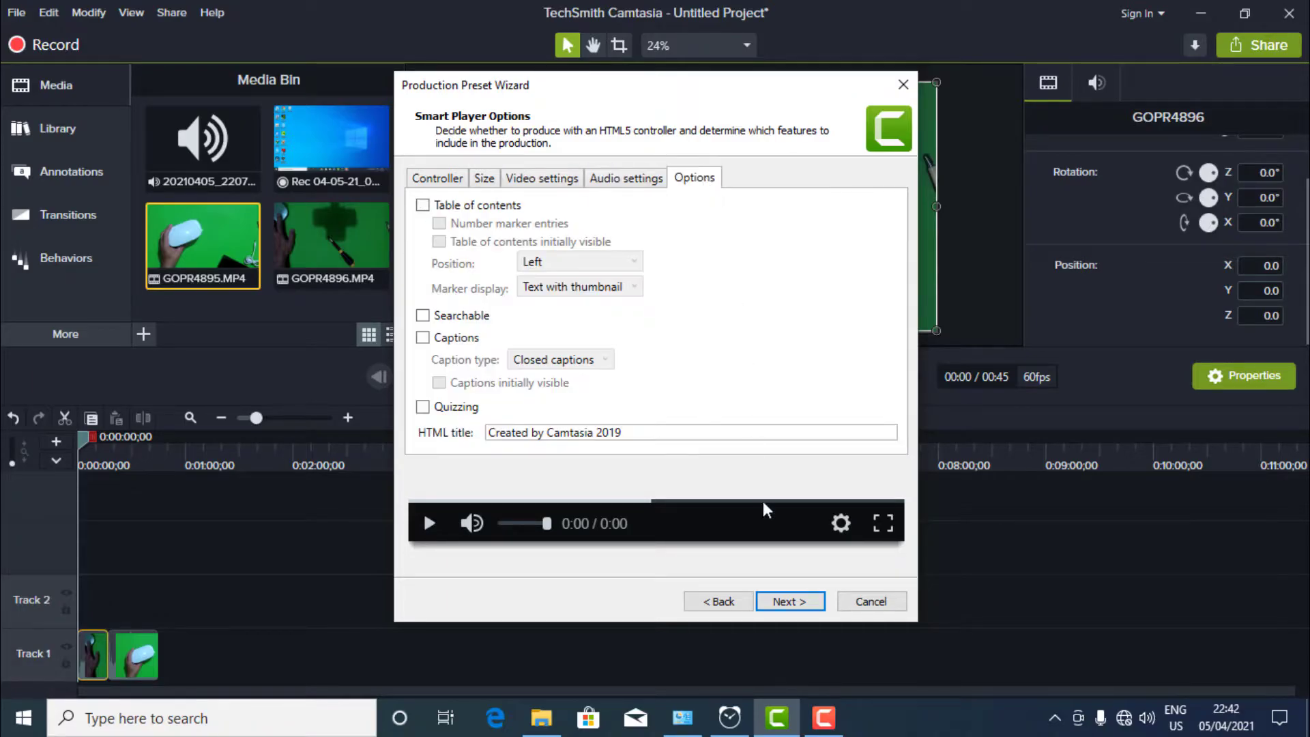
pyautogui.click(789, 602)
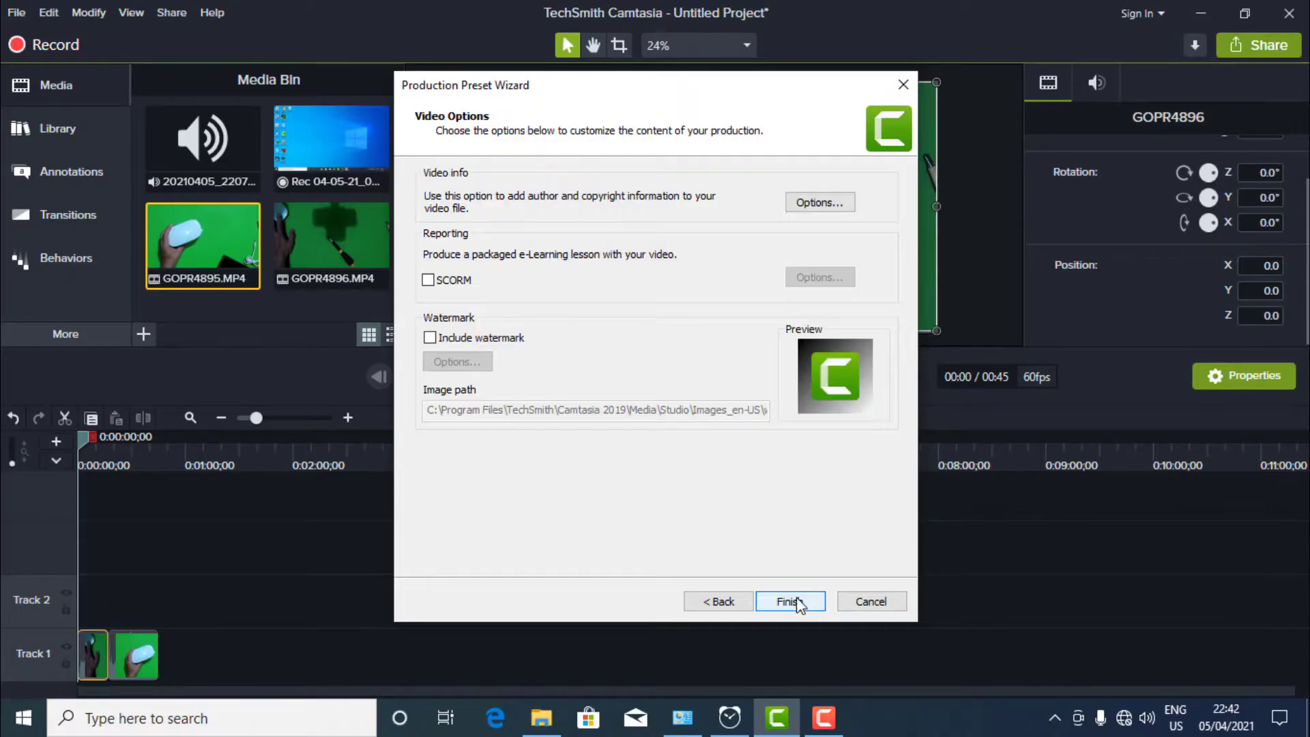
pyautogui.click(730, 716)
pyautogui.click(786, 602)
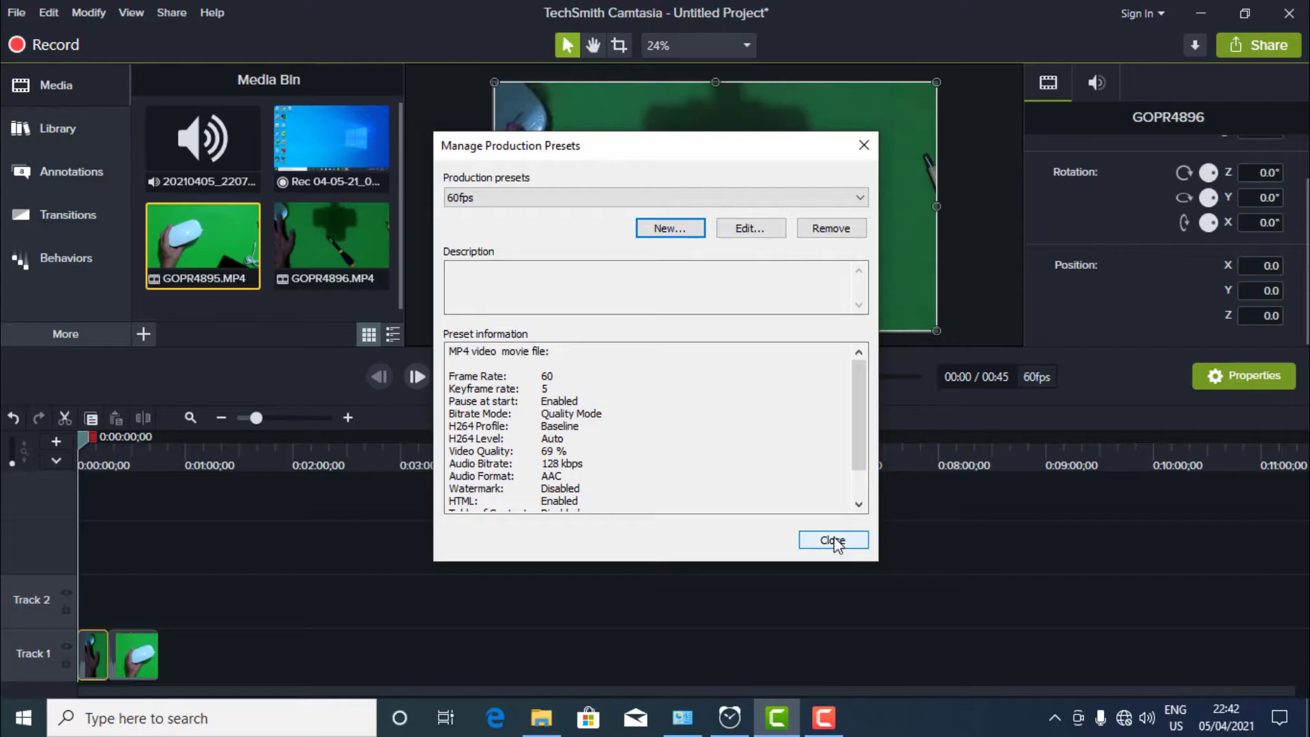
pyautogui.click(833, 540)
pyautogui.scroll(-1, 614, 383)
pyautogui.scroll(1, 614, 383)
pyautogui.click(843, 546)
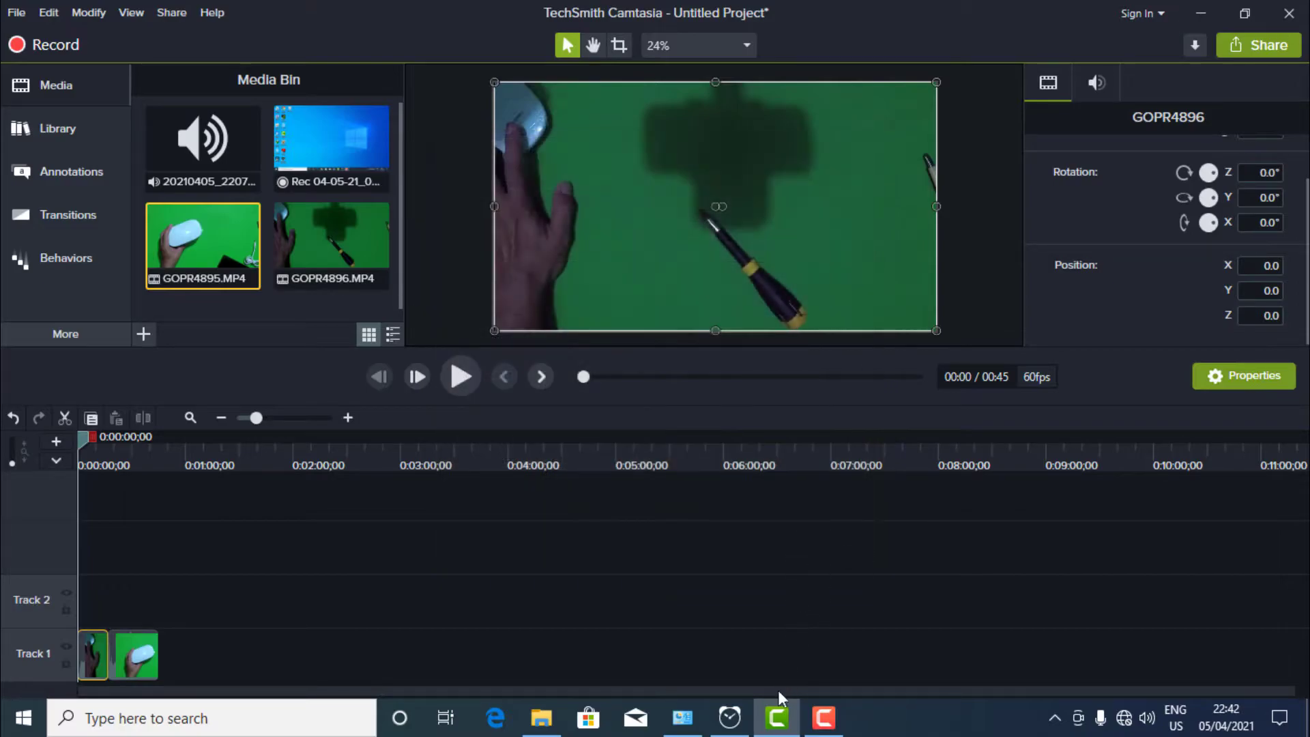
# Set up a local file export with the 60fps preset and name the production "Tes render 60 fps".
pyautogui.click(1250, 42)
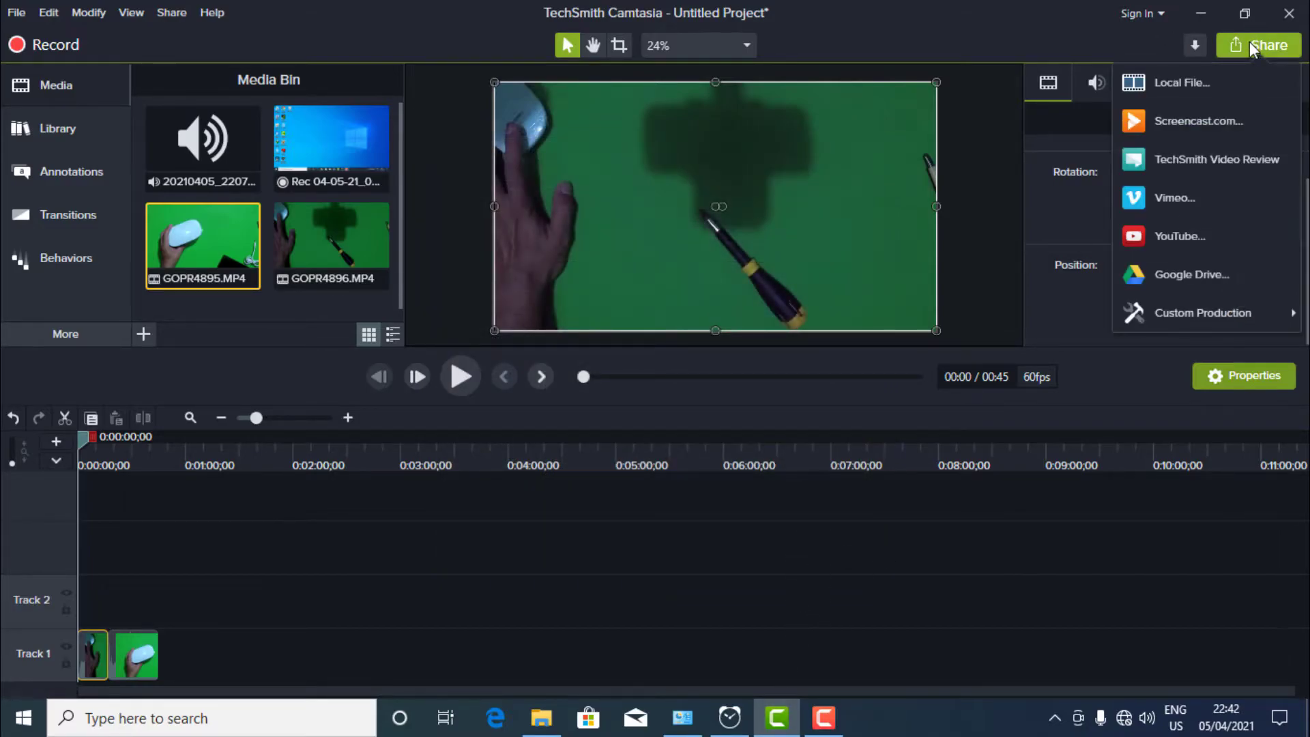
pyautogui.click(1203, 81)
pyautogui.click(844, 180)
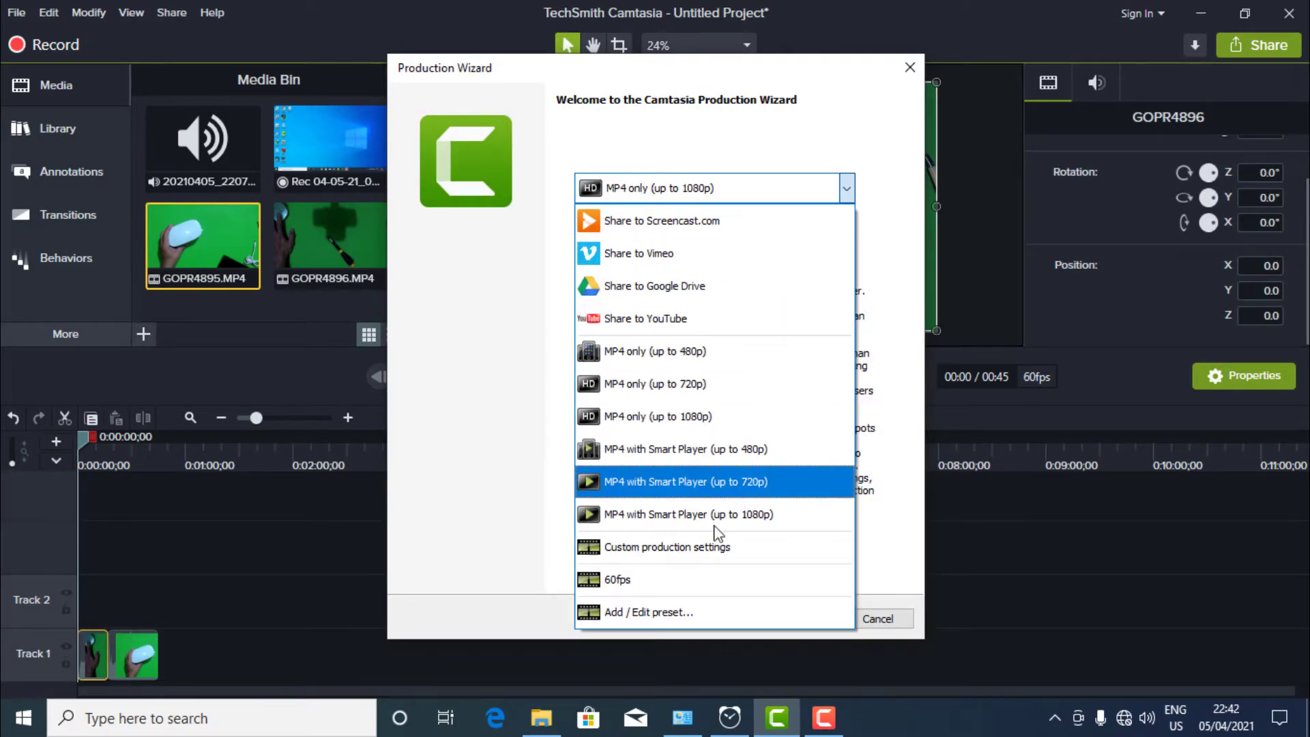
pyautogui.click(664, 587)
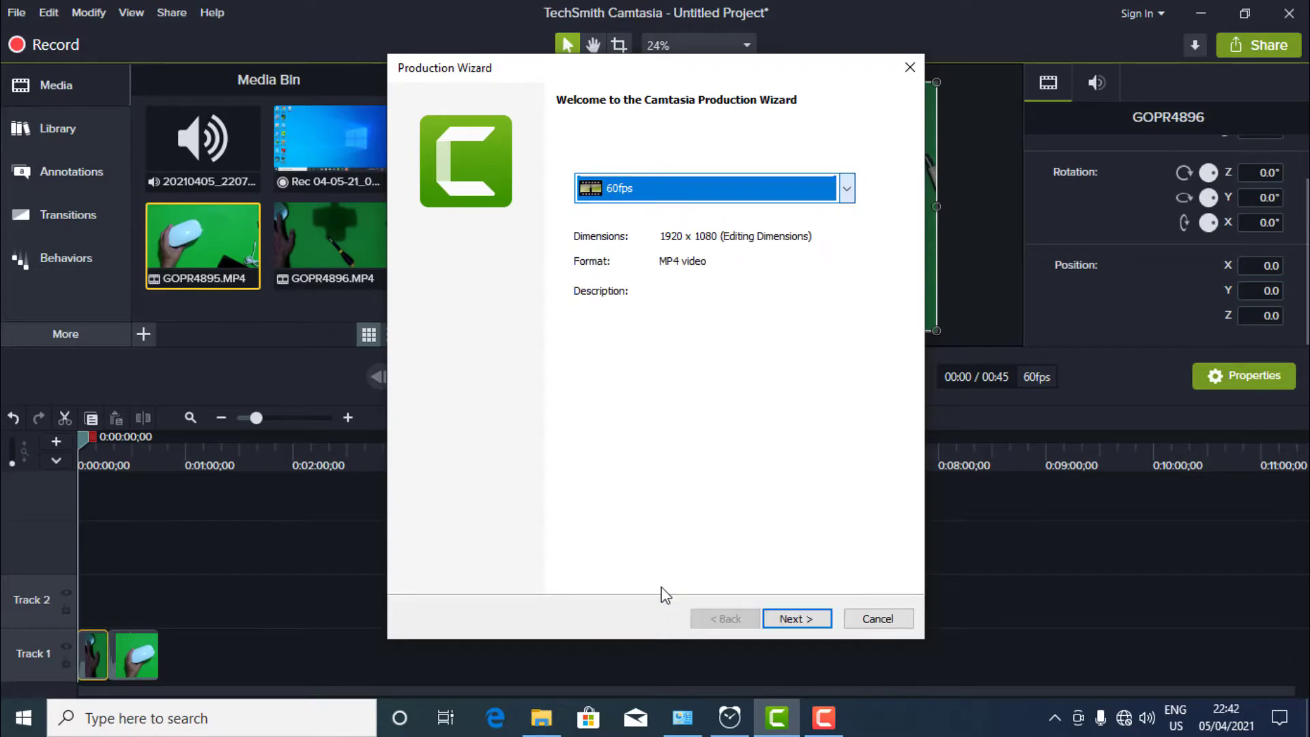
pyautogui.click(800, 621)
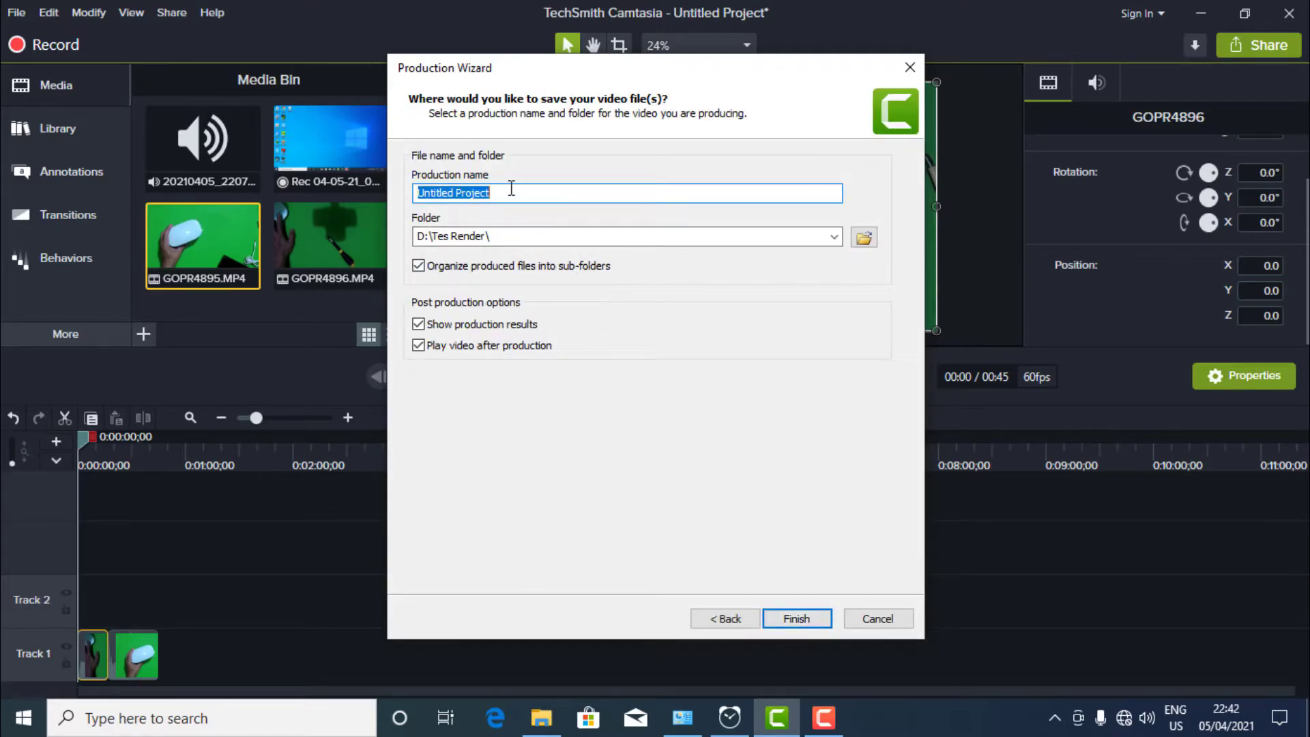
pyautogui.write('Te')
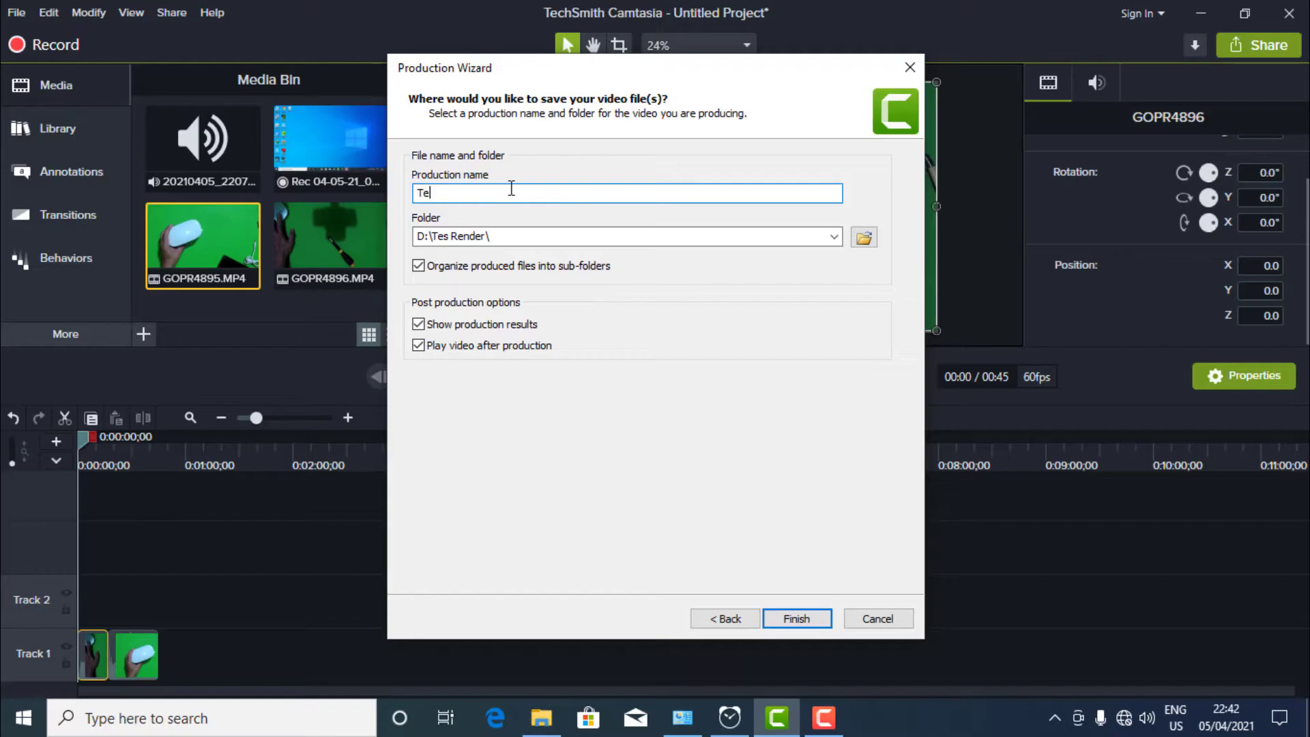
pyautogui.write('s render 60 fps')
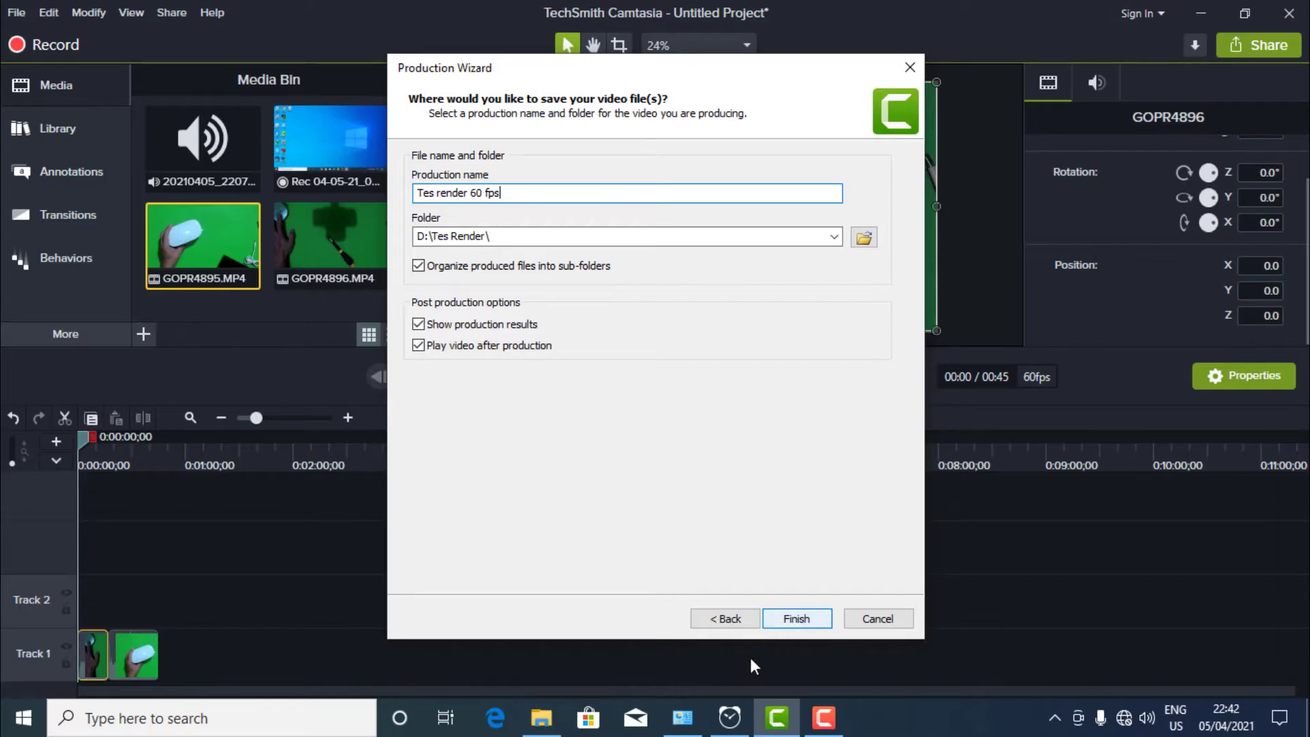
# Start rendering to D:\Tes Render and start the Alarms & Clock stopwatch to time it.
pyautogui.press('super+6')
pyautogui.click(797, 620)
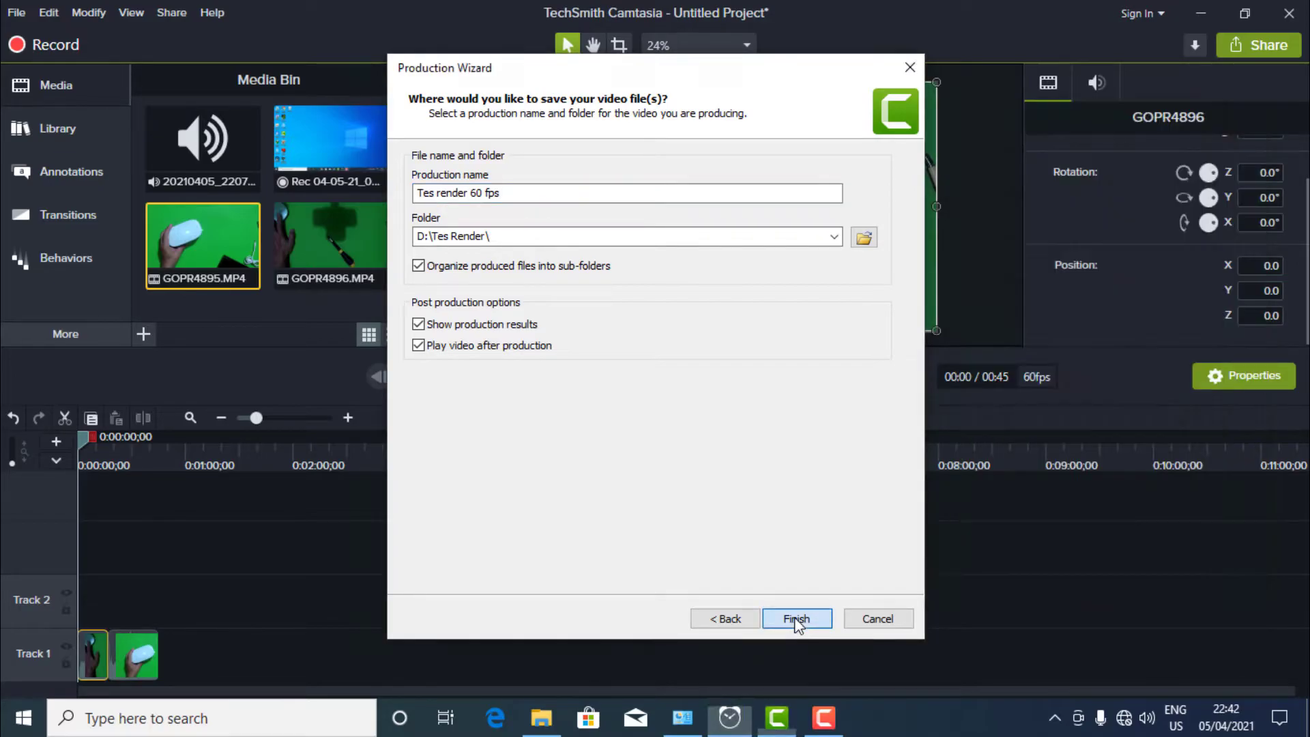
pyautogui.click(1113, 522)
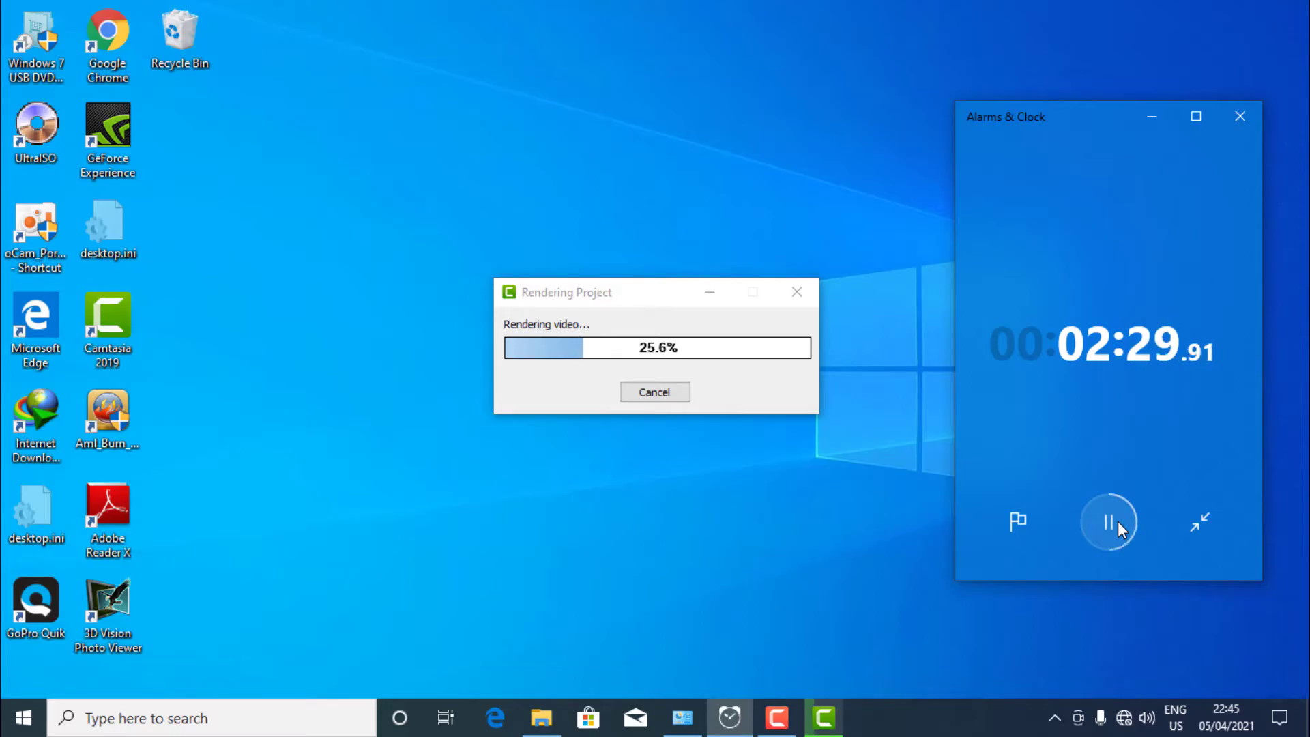
# Pause the Alarms & Clock stopwatch once the rendered video opens in the browser, and stop the screen recording.
pyautogui.click(777, 717)
pyautogui.click(962, 575)
pyautogui.click(1184, 575)
pyautogui.moveTo(1185, 575); pyautogui.dragTo(818, 123)
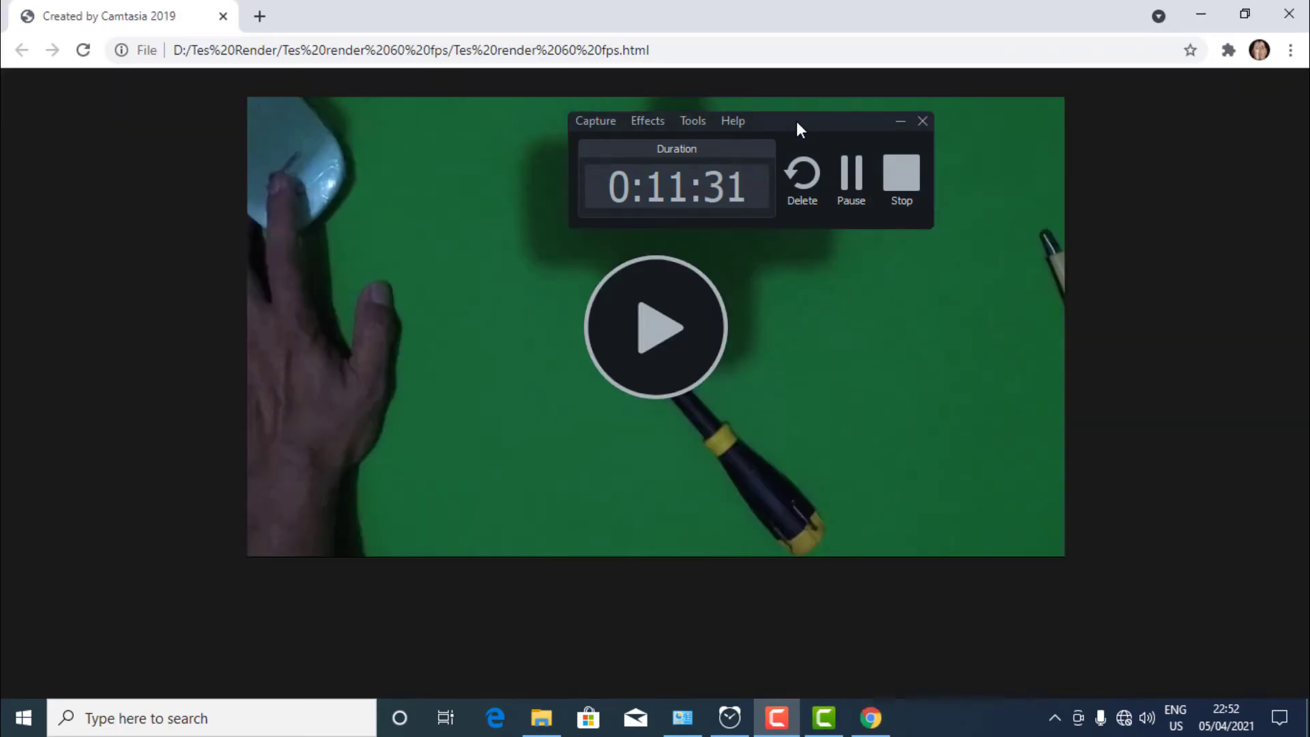
pyautogui.click(729, 718)
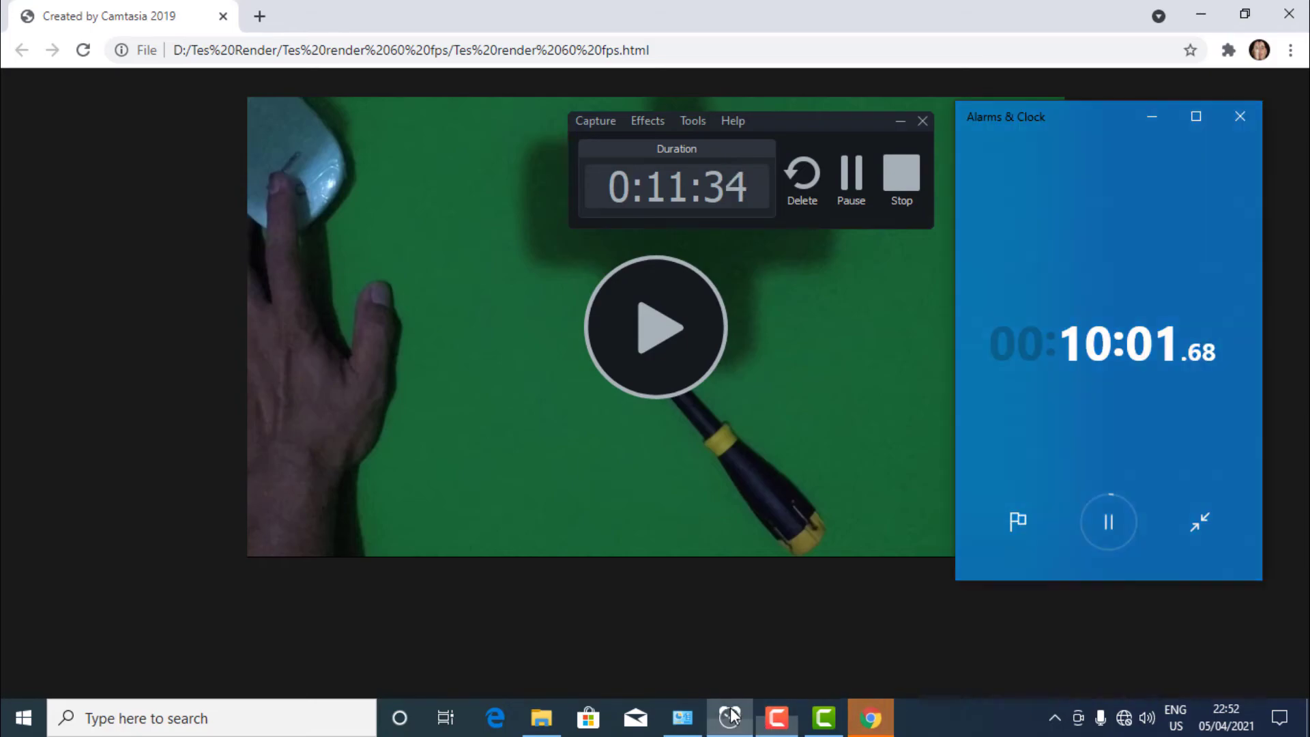
pyautogui.click(1106, 520)
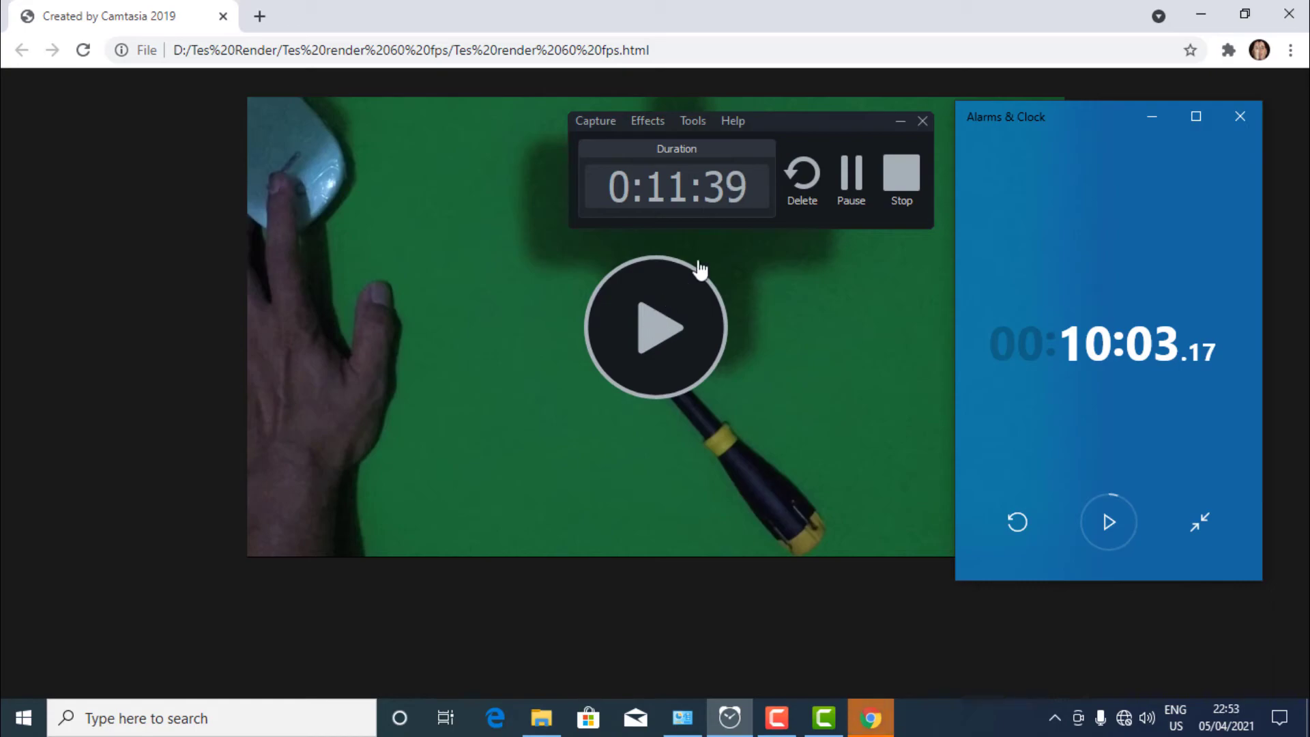
pyautogui.click(894, 182)
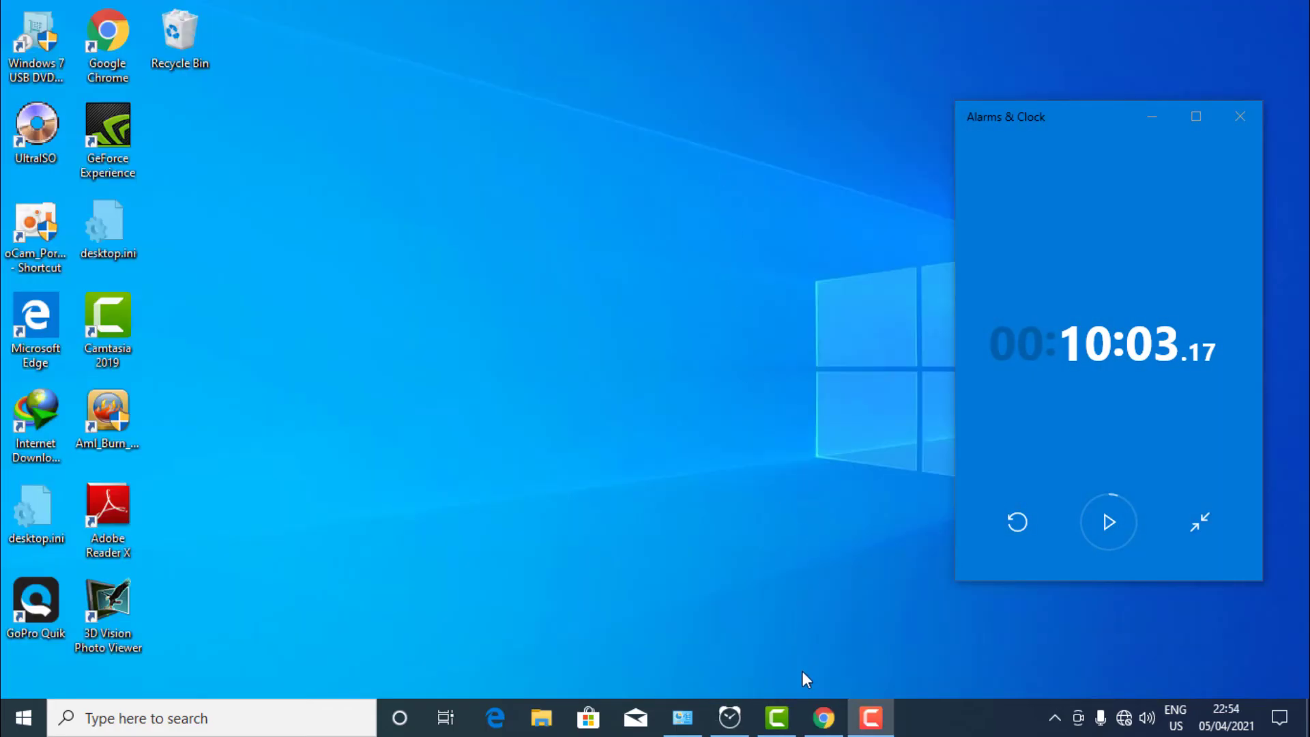
# Switch to File Explorer and open the "Tes render 60 fps" output folder inside D:\Tes Render.
pyautogui.click(765, 711)
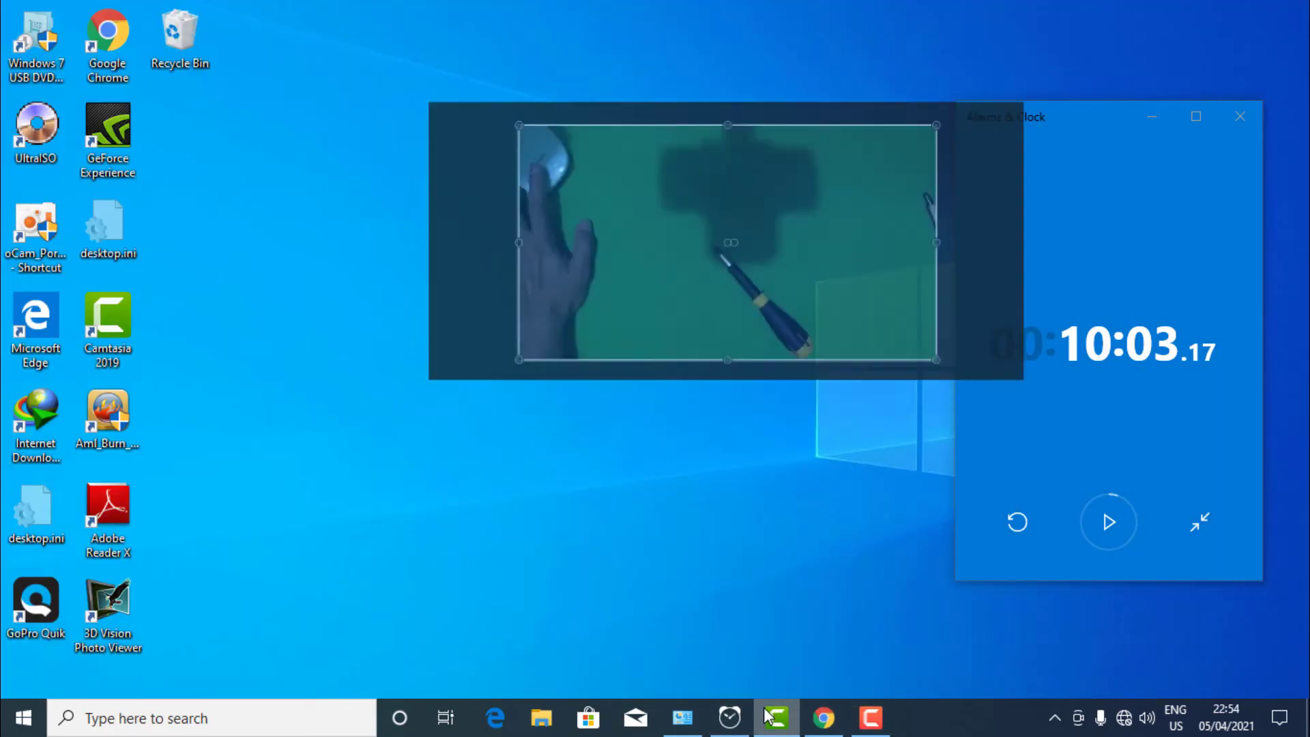
pyautogui.click(775, 715)
pyautogui.click(539, 720)
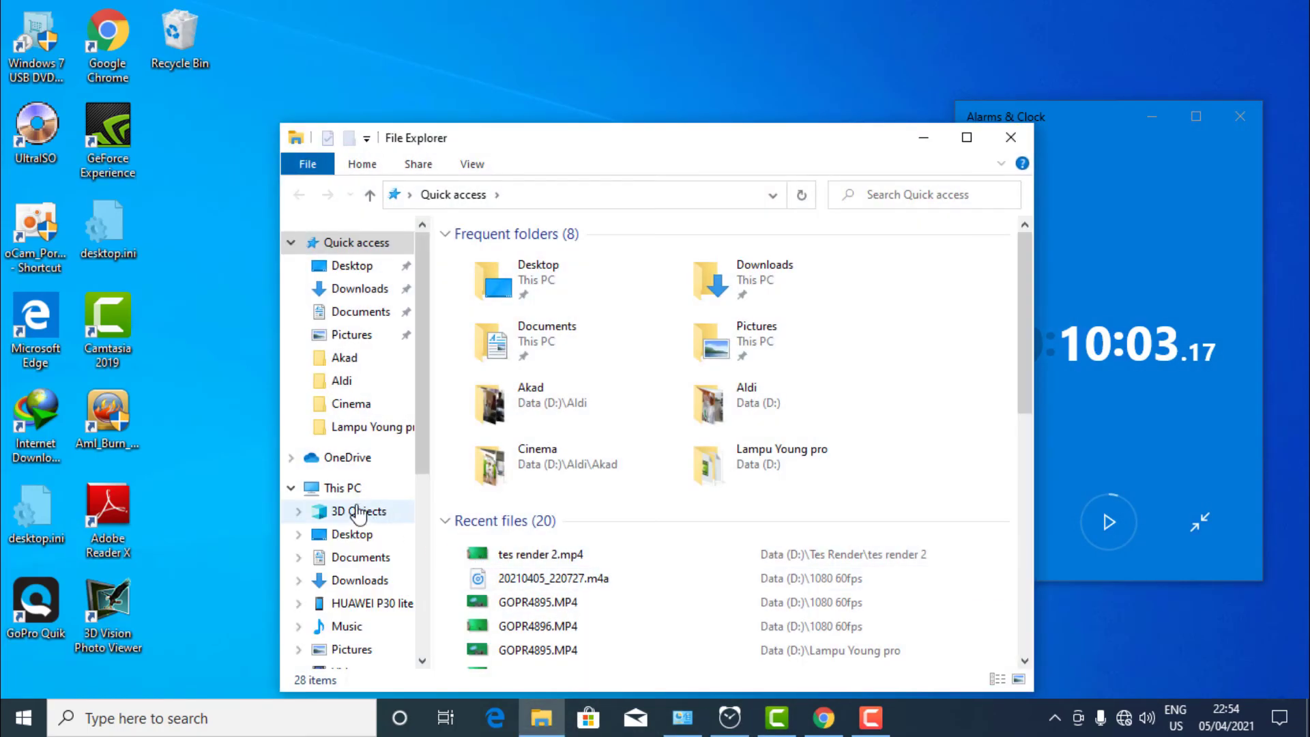
pyautogui.click(335, 488)
pyautogui.scroll(-1, 617, 457)
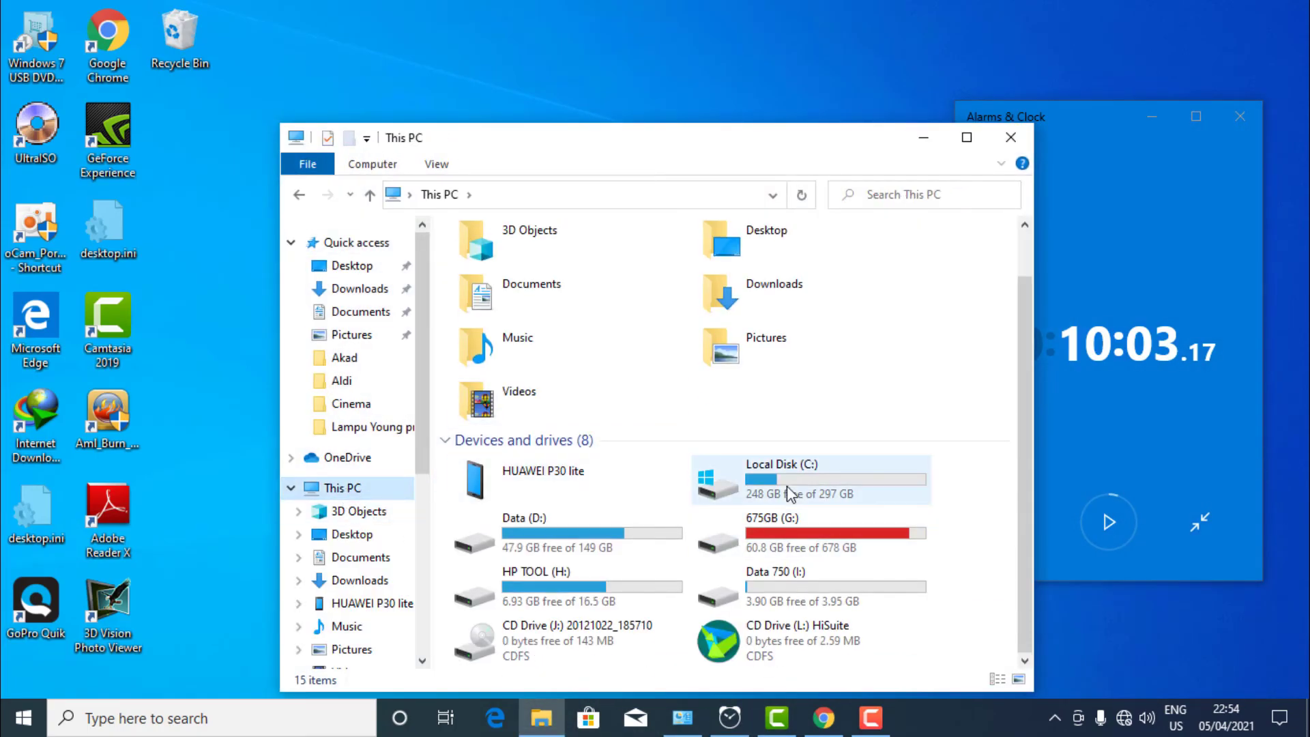
pyautogui.doubleClick(632, 529)
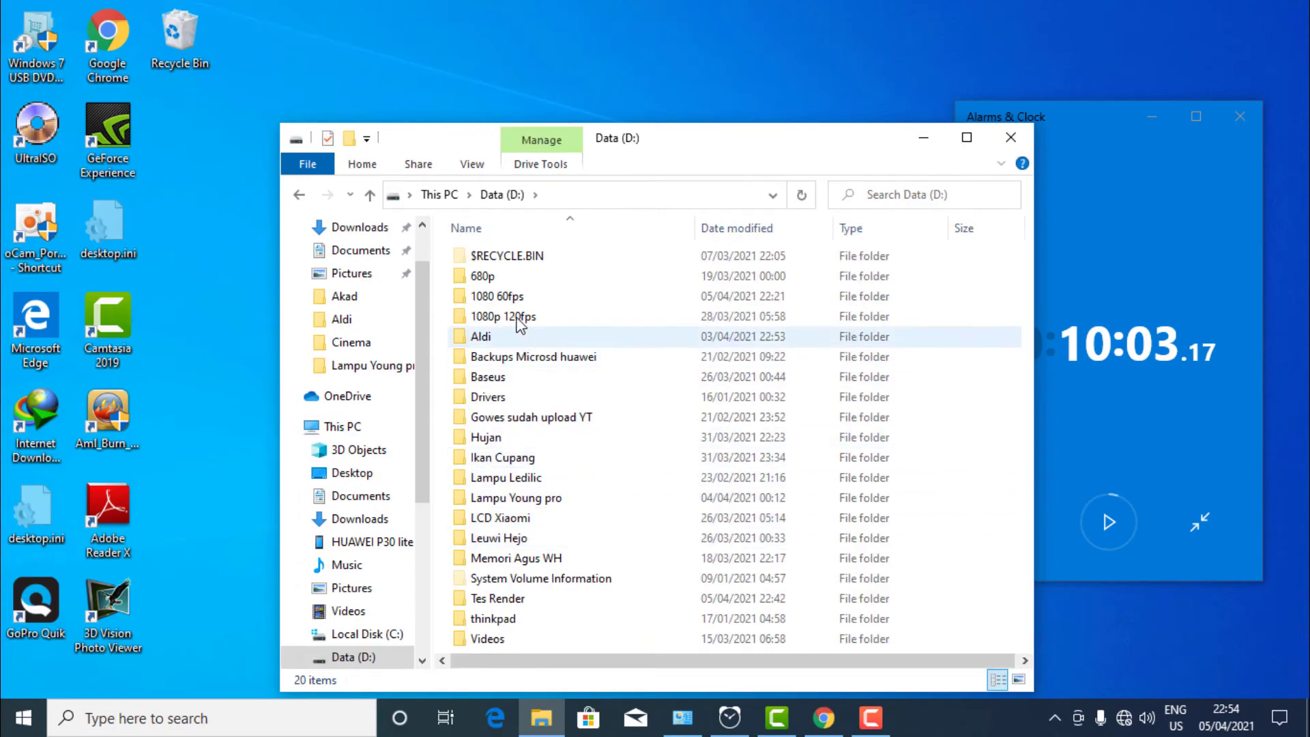
pyautogui.doubleClick(518, 296)
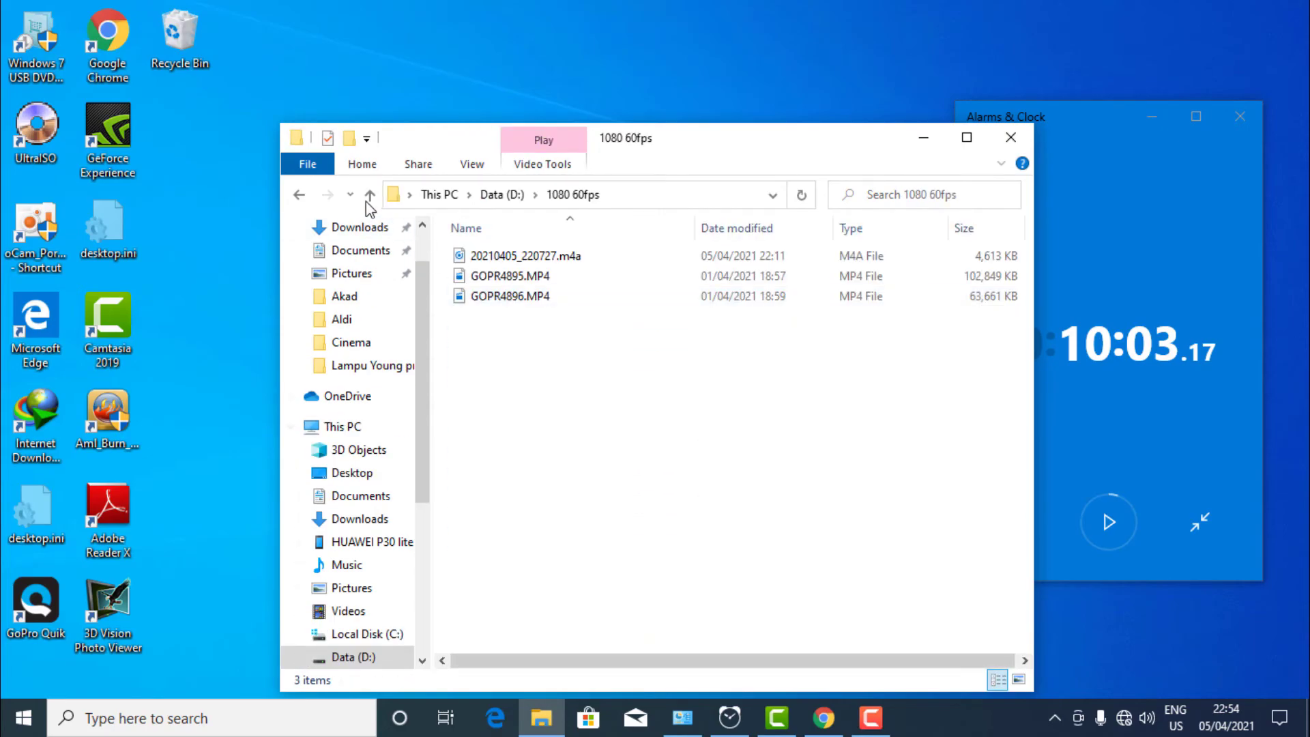
pyautogui.click(298, 198)
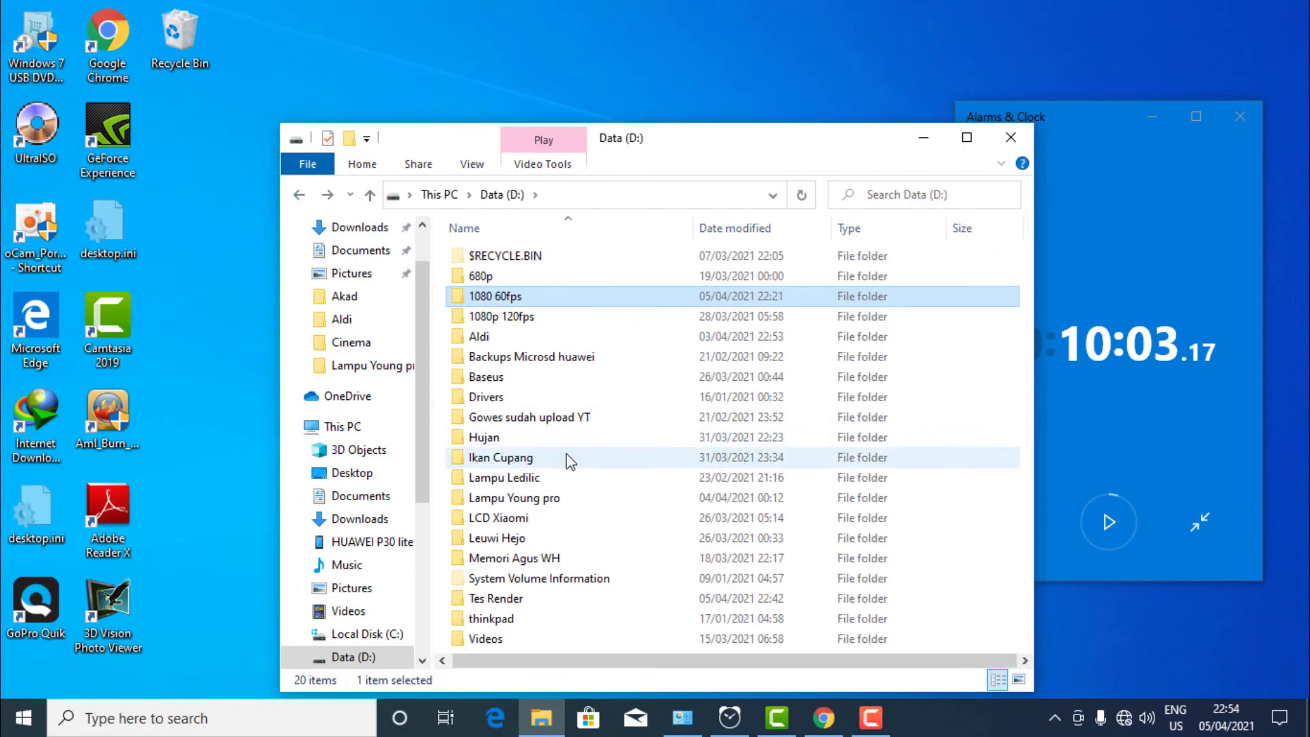
pyautogui.doubleClick(526, 597)
pyautogui.doubleClick(529, 298)
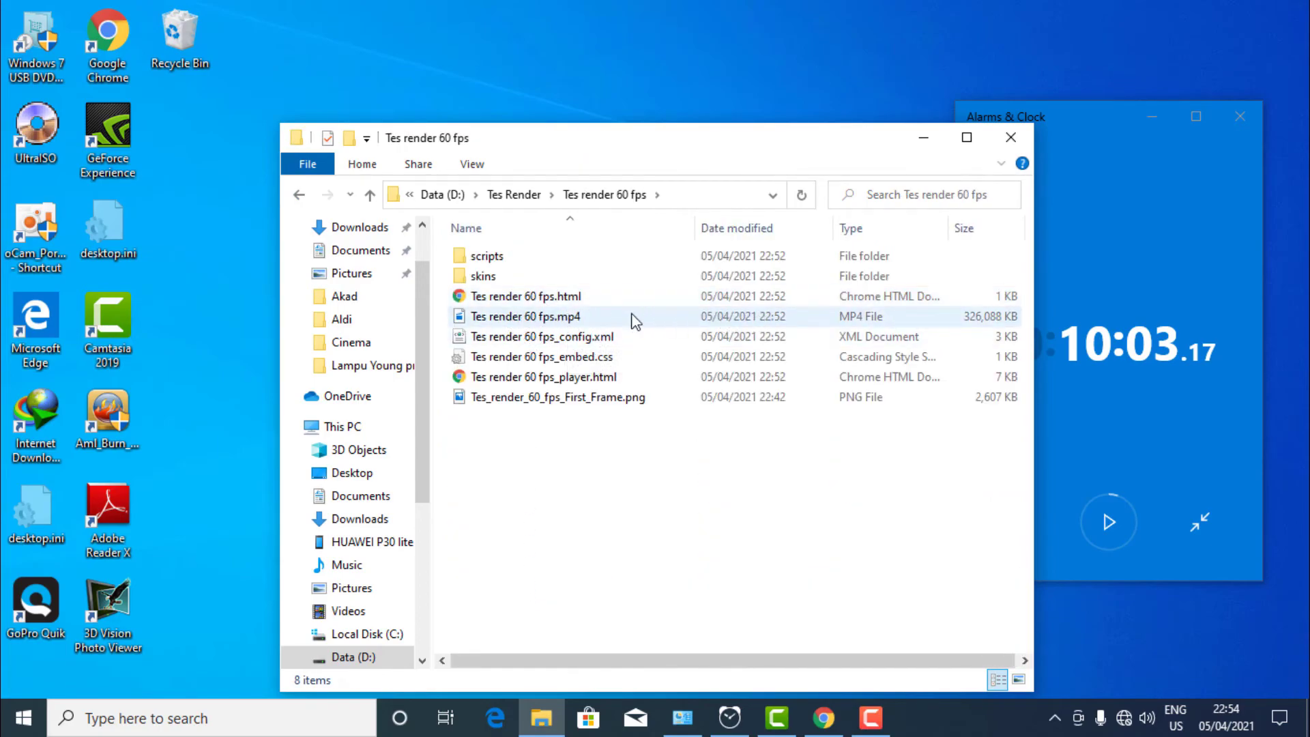
# Open the rendered video "Tes render 60 fps.mp4" with Films & TV to play it back.
pyautogui.click(573, 318)
pyautogui.rightClick(572, 318)
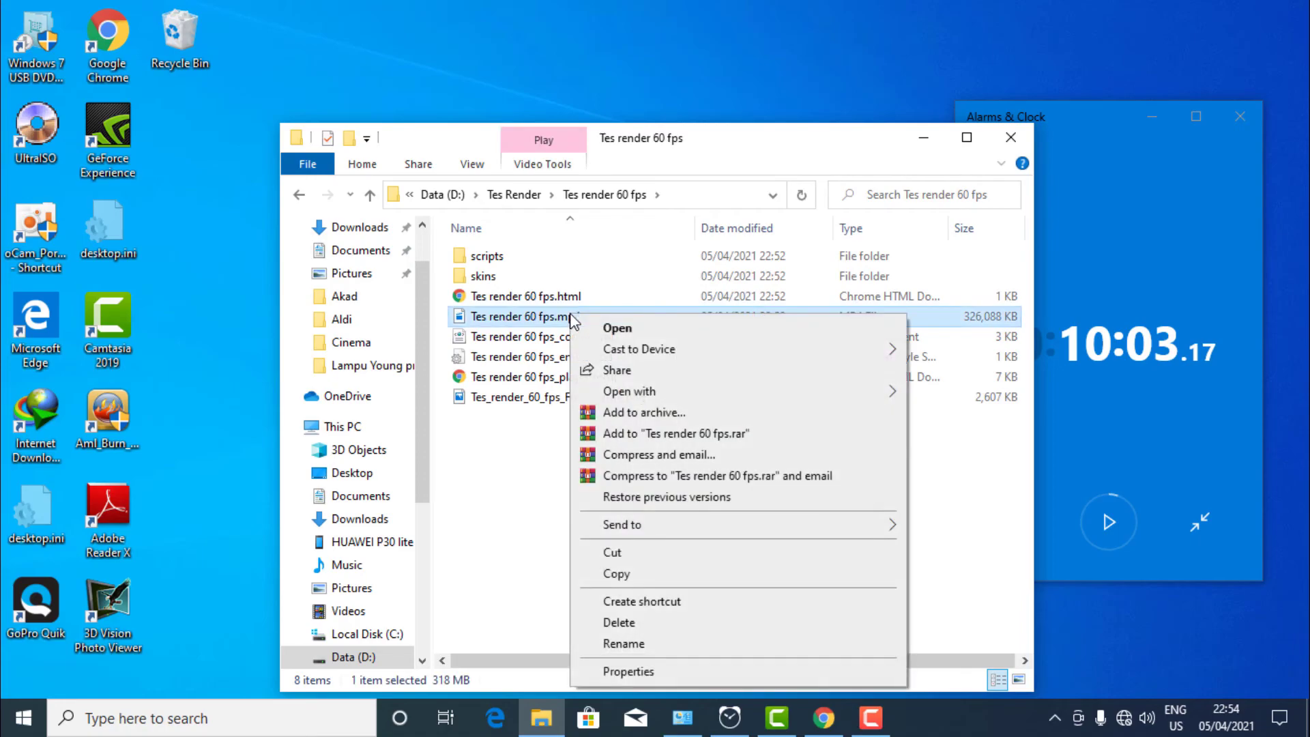
pyautogui.moveTo(639, 393)
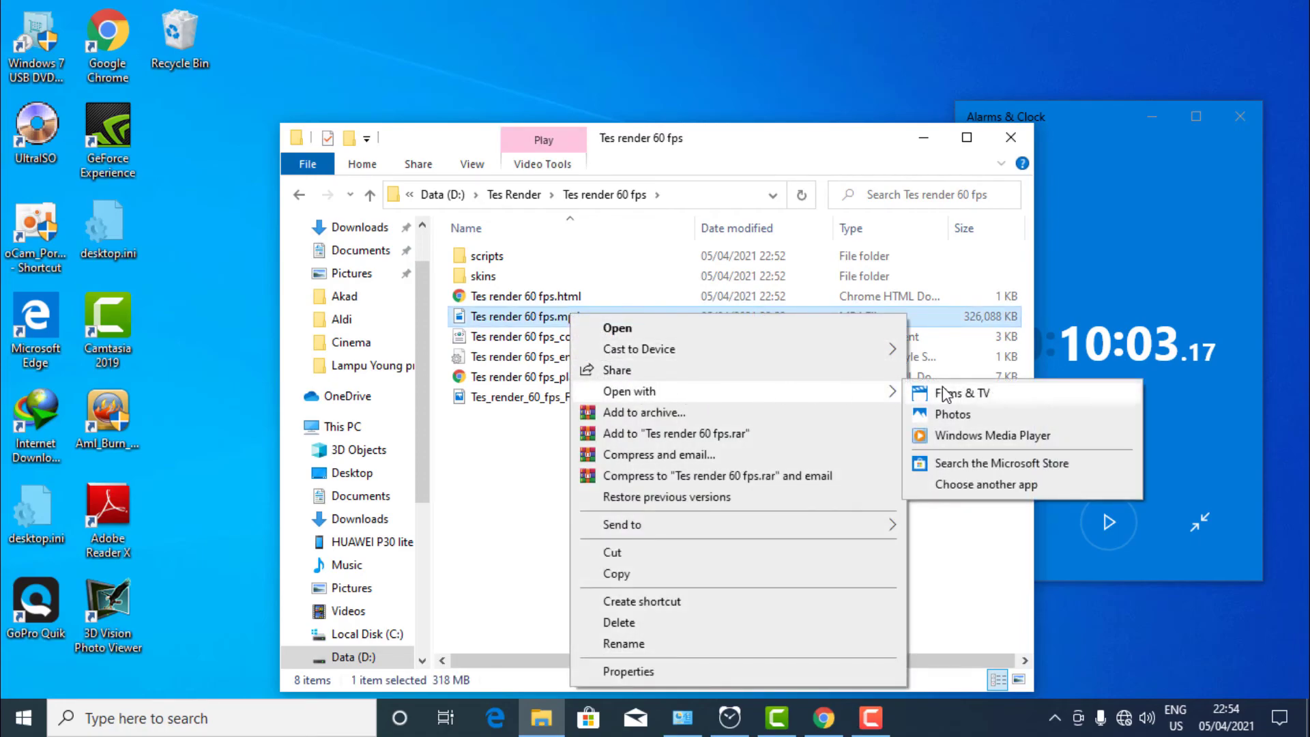
pyautogui.click(956, 393)
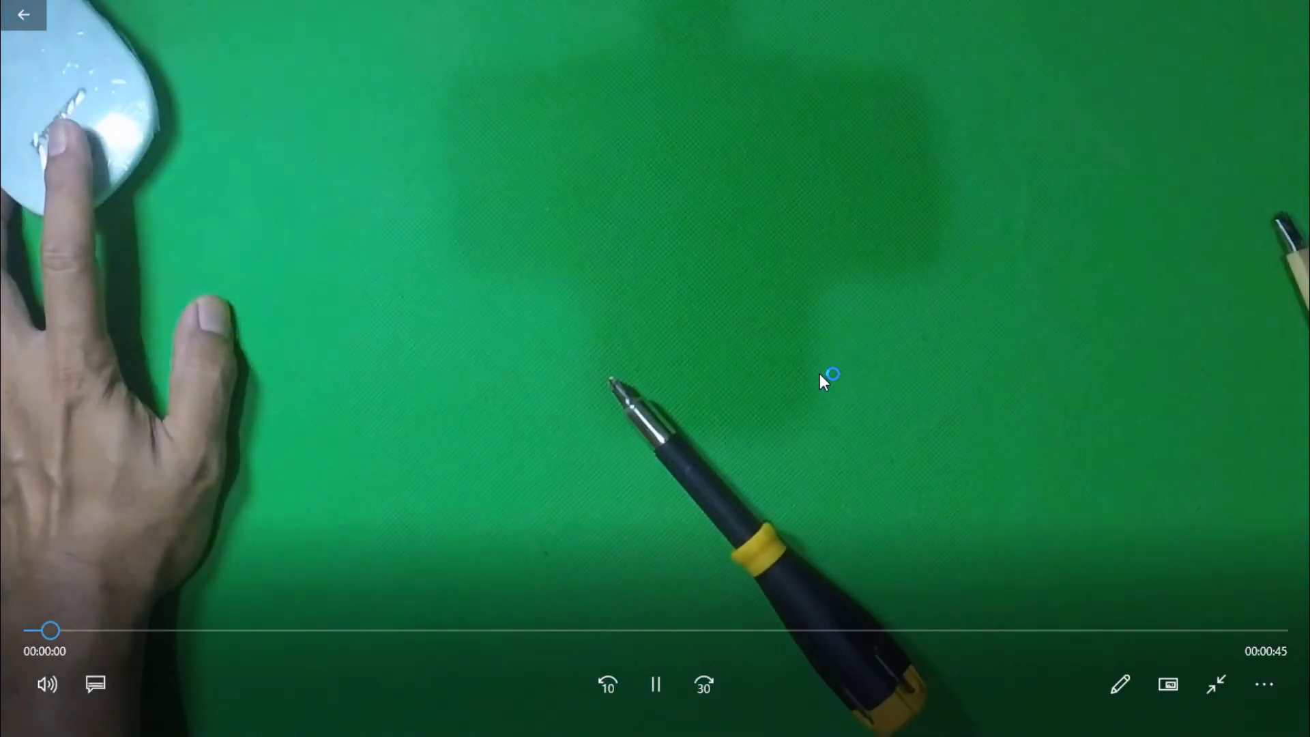